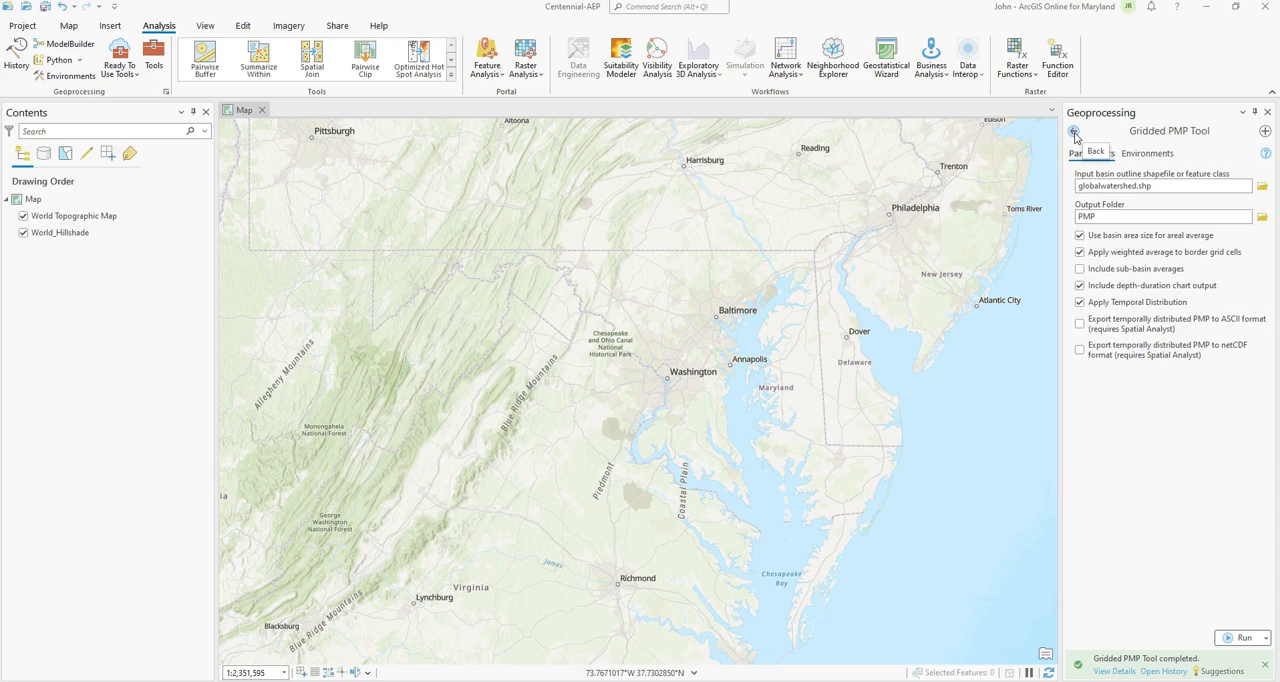
Step: Open the Mayland Basin AEP Tool and set its input basin outline to globalwatershed.shp from Centenntial's download/layers folder
{"action": "left_click", "coordinate": [1075, 137]}
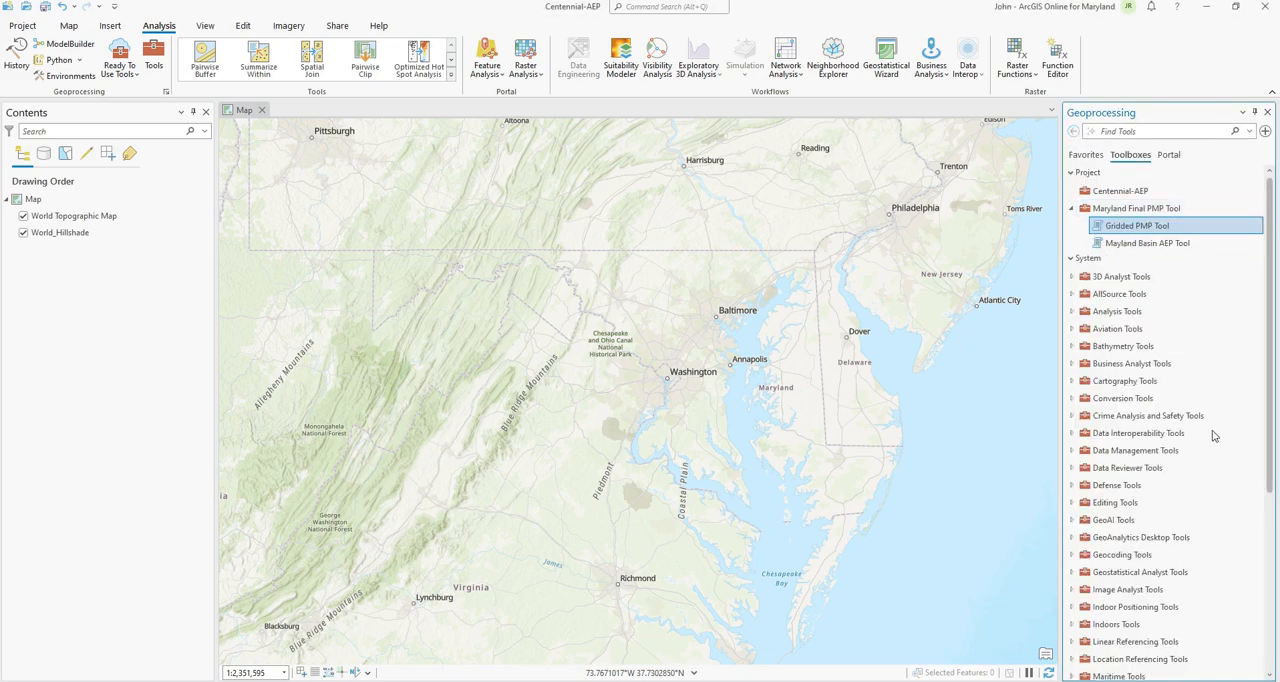
{"action": "double_click", "coordinate": [1122, 246]}
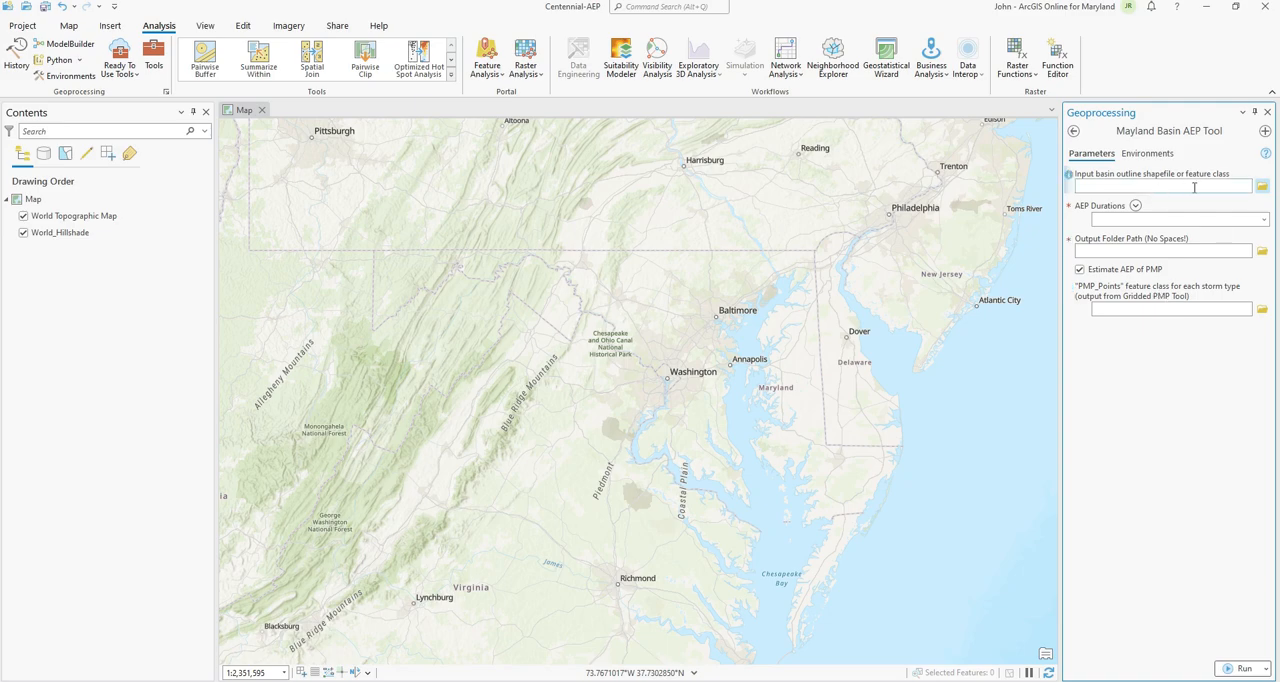
{"action": "left_click", "coordinate": [1262, 188]}
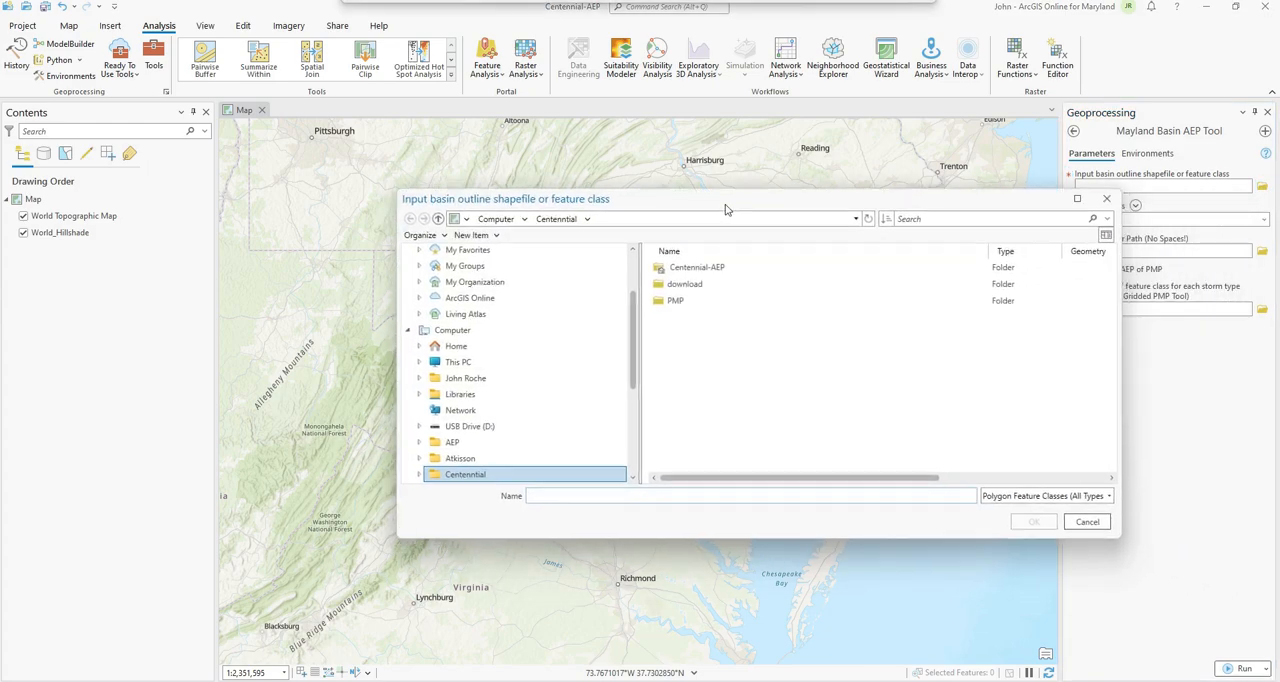
{"action": "double_click", "coordinate": [686, 285]}
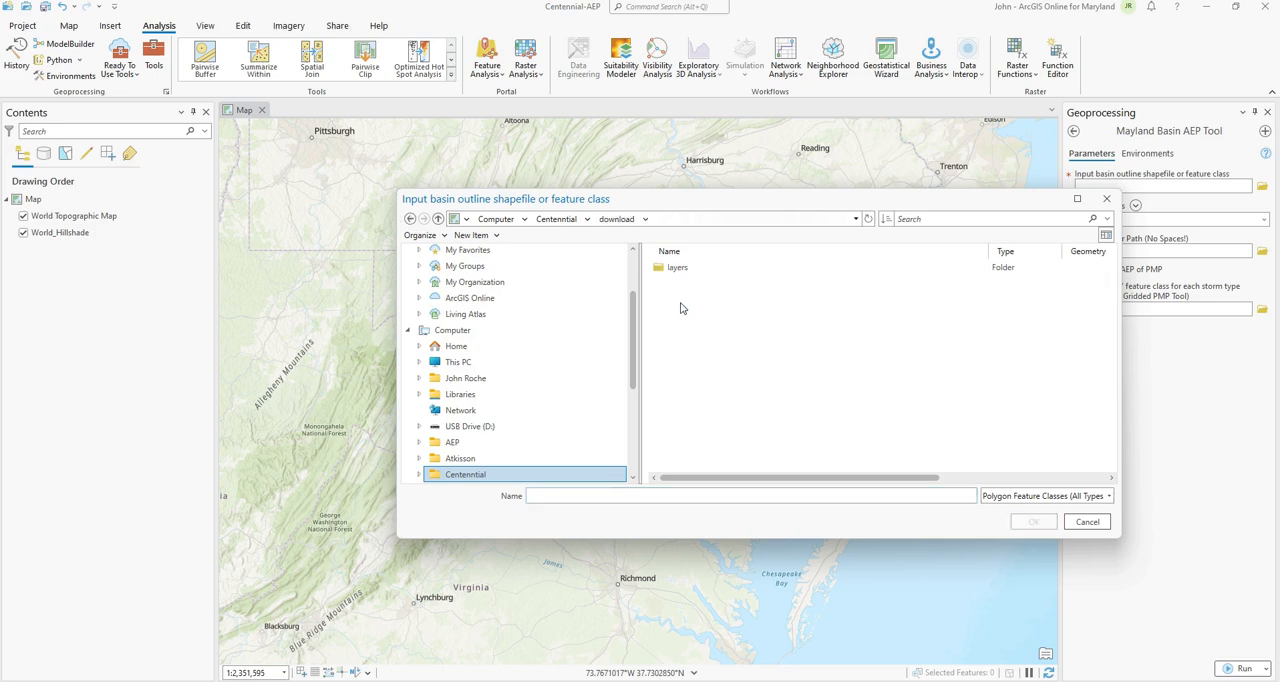
{"action": "double_click", "coordinate": [670, 272]}
{"action": "left_click", "coordinate": [689, 268]}
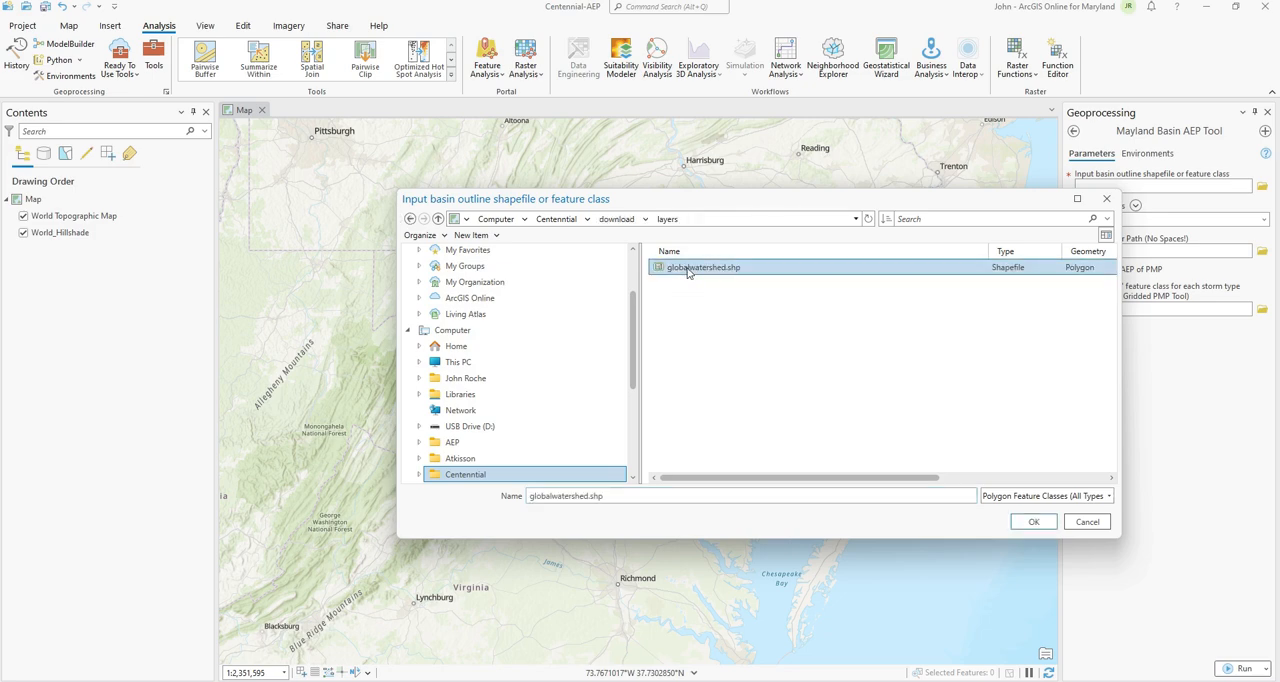
{"action": "left_click", "coordinate": [1027, 524]}
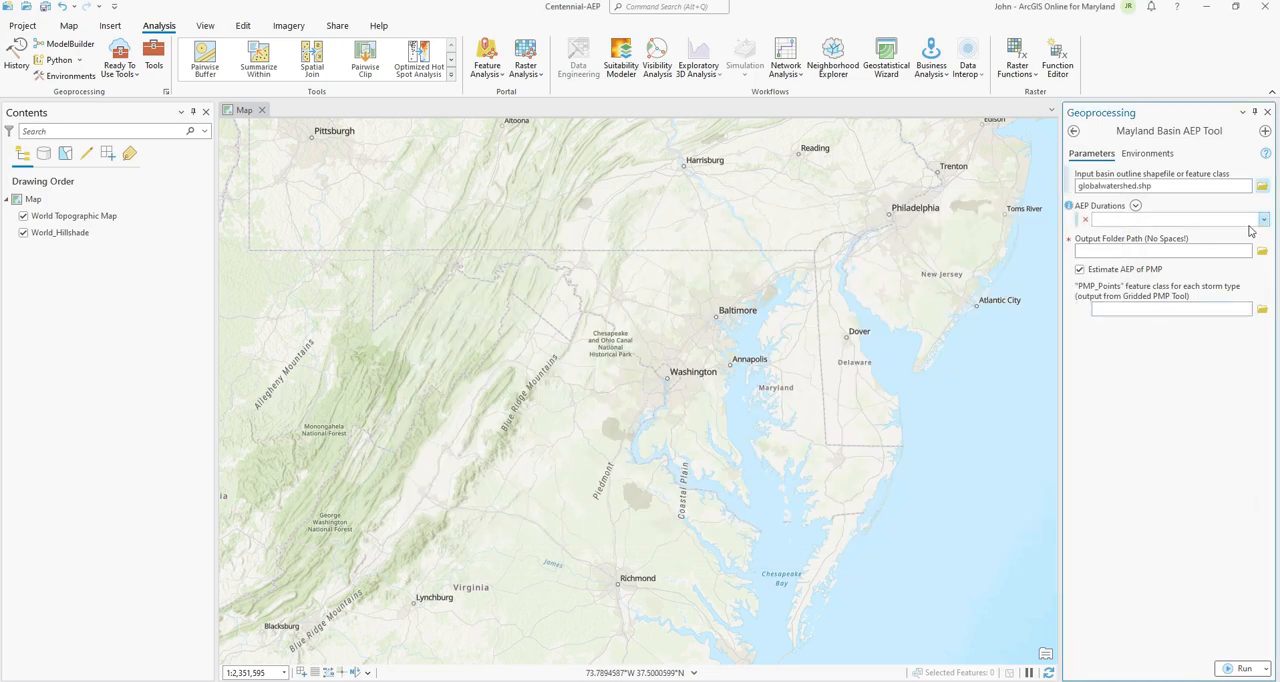
Step: Add both the 24 and 6 values to the AEP durations
{"action": "left_click", "coordinate": [1135, 206]}
{"action": "left_click", "coordinate": [1083, 219]}
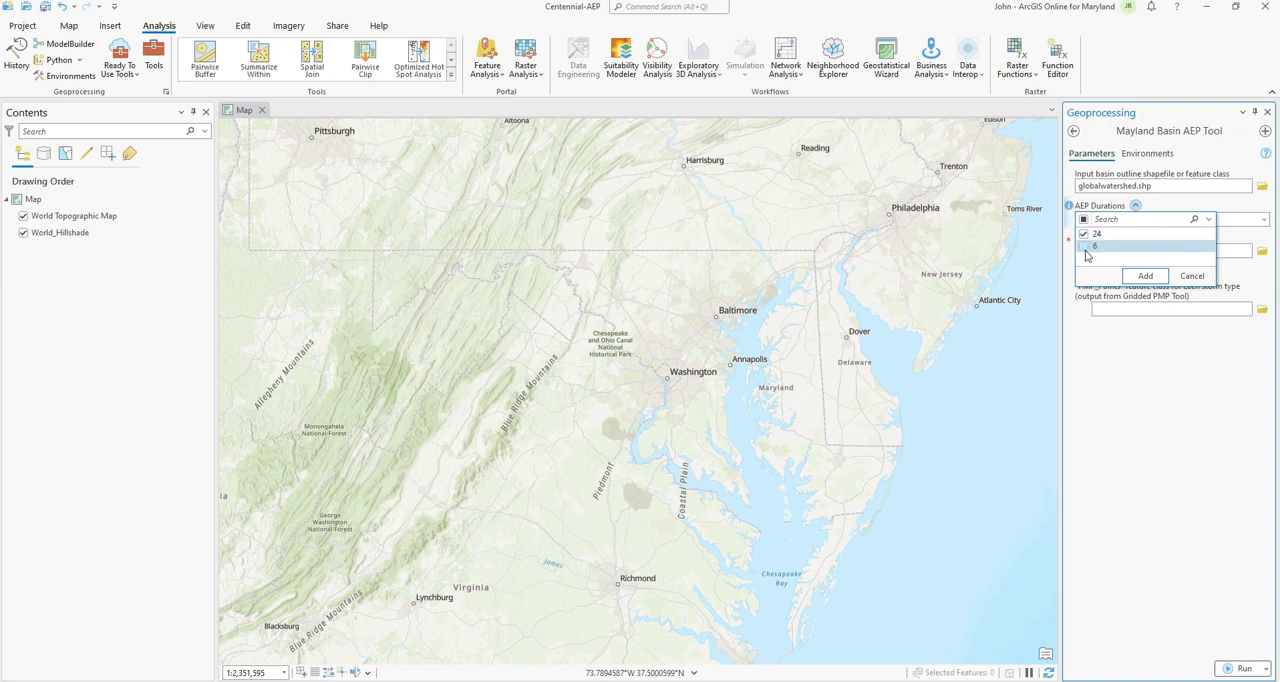
{"action": "left_click", "coordinate": [1146, 277]}
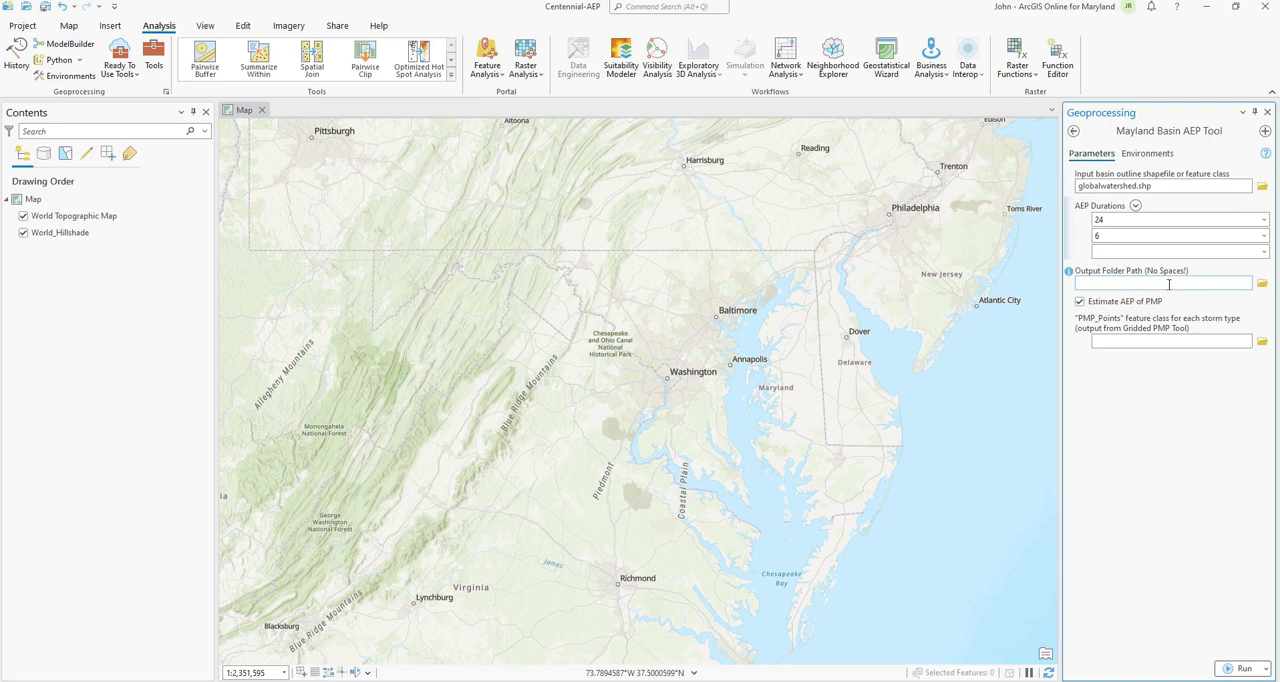
Step: Create a folder named AEP_Results inside the Centenntial folder and set it as the tool's output folder path
{"action": "left_click", "coordinate": [1172, 286]}
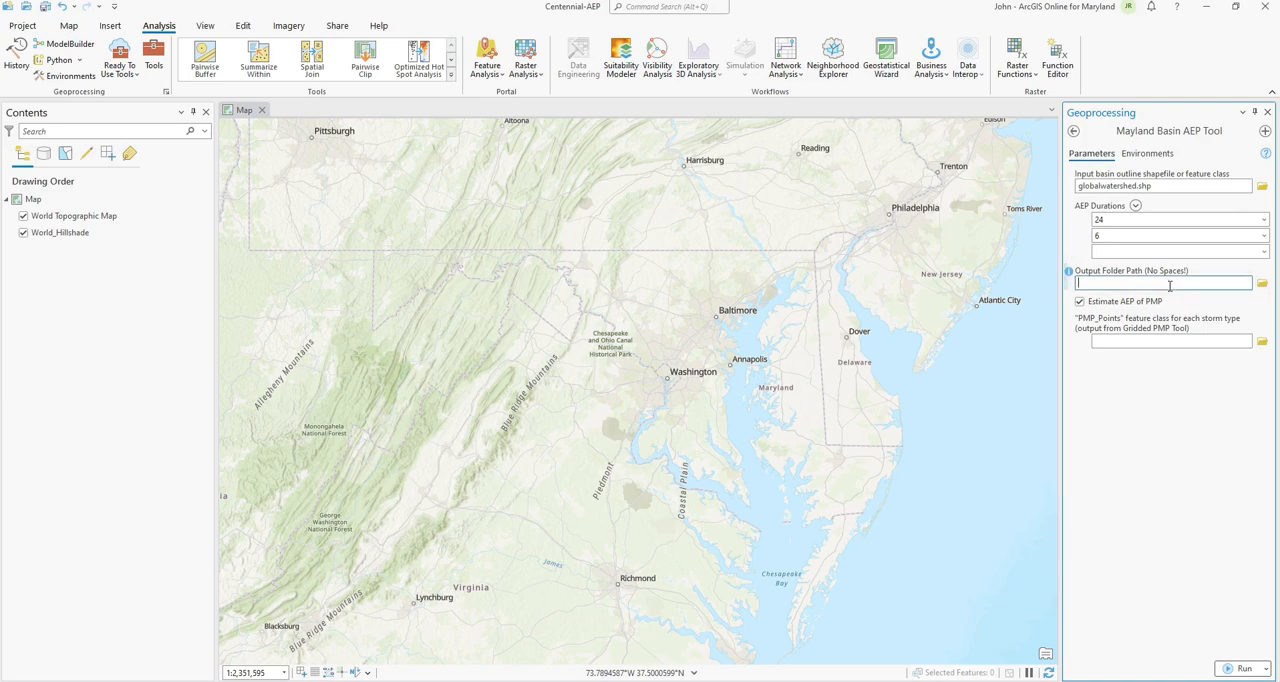
{"action": "left_click", "coordinate": [1263, 287]}
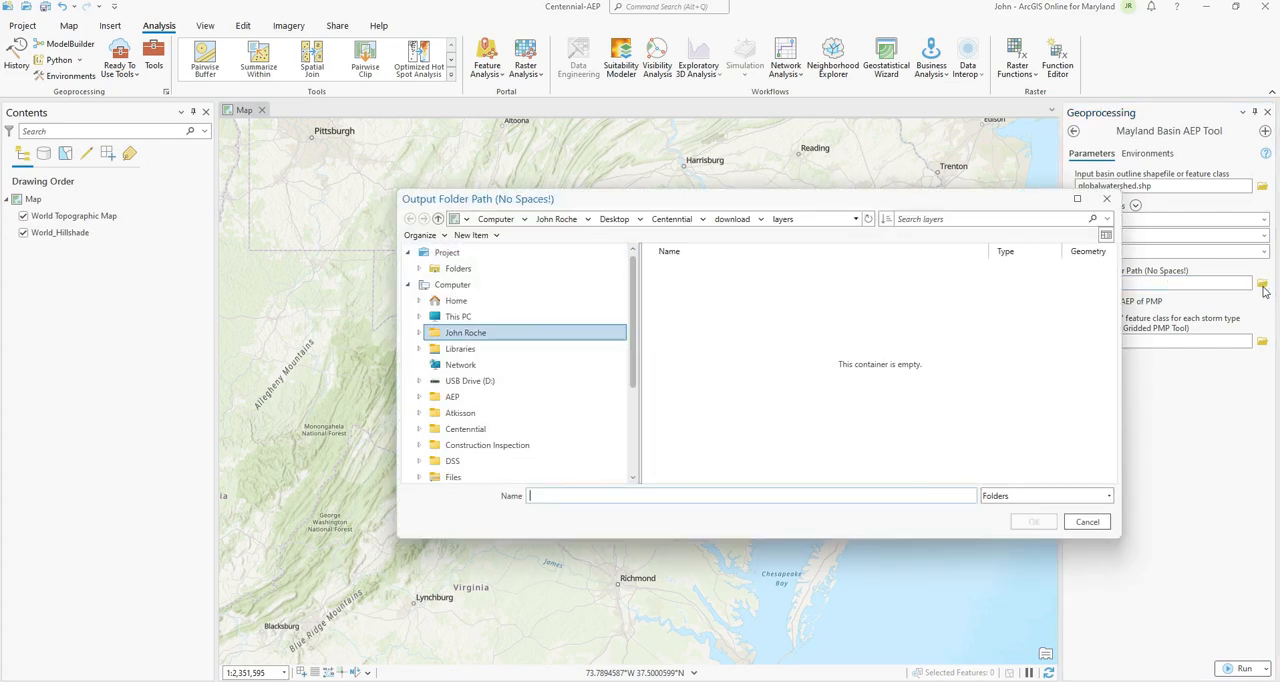
{"action": "left_click", "coordinate": [671, 218]}
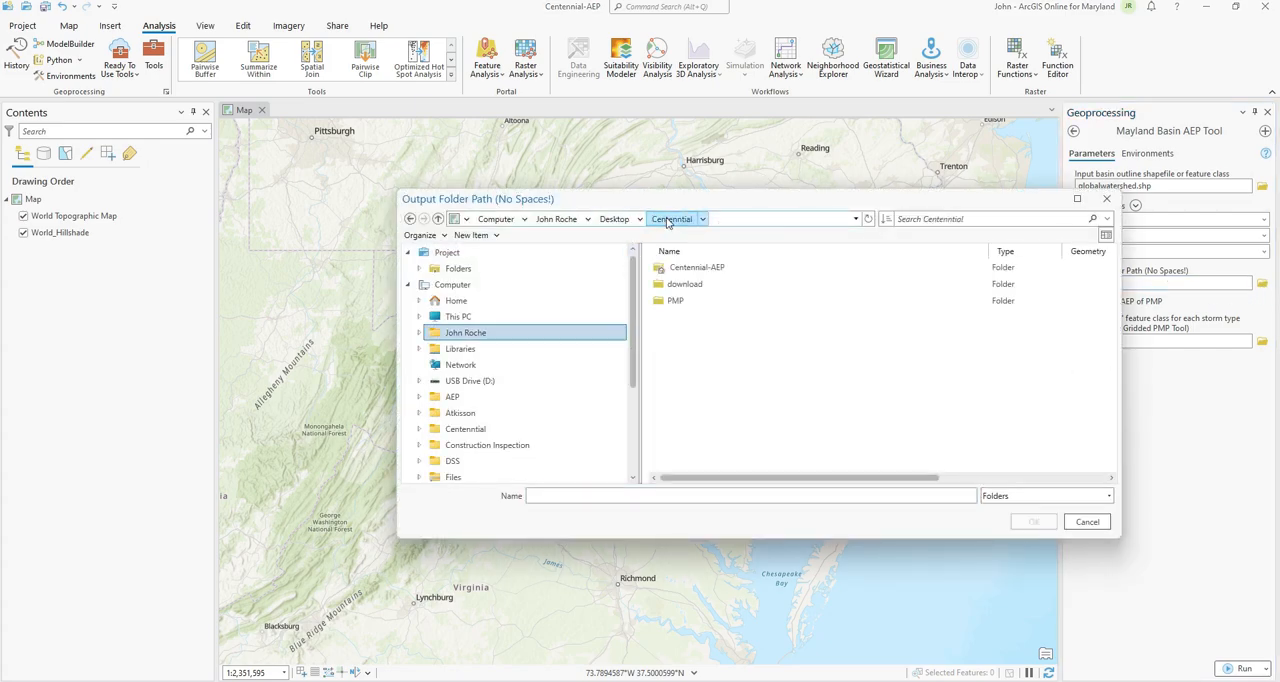
{"action": "left_click", "coordinate": [474, 235]}
{"action": "left_click", "coordinate": [502, 256]}
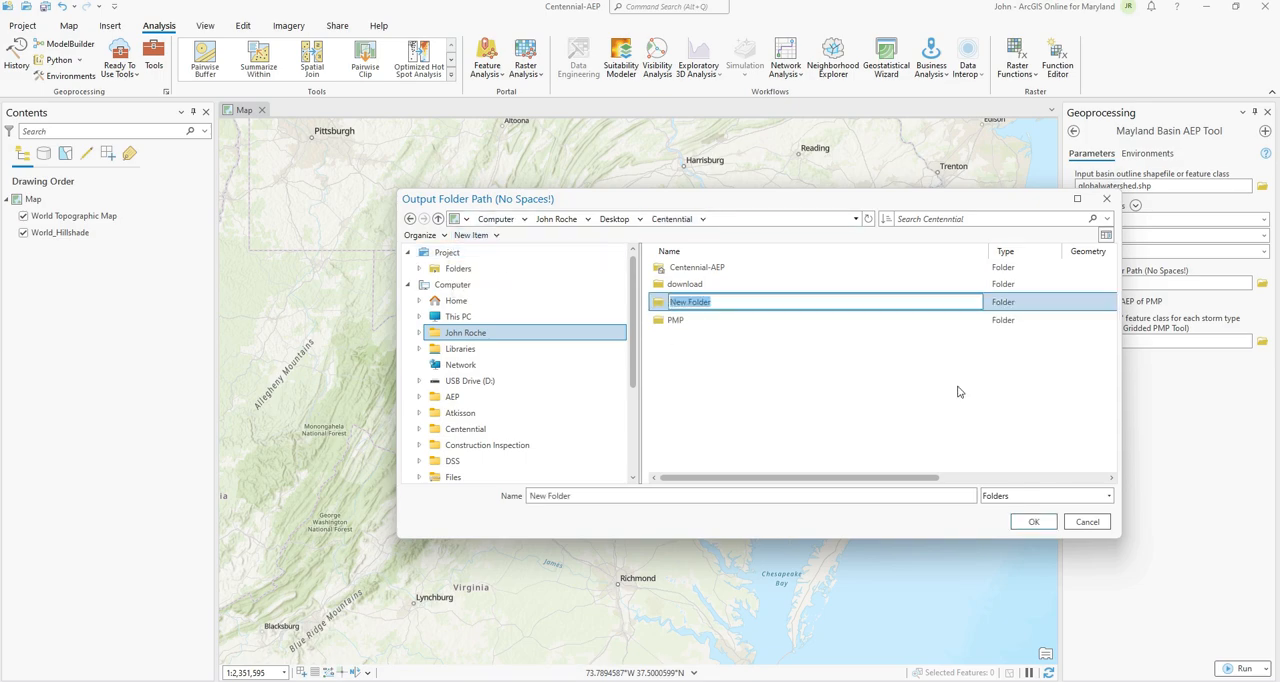
{"action": "type", "text": "AEP_"}
{"action": "type", "text": " Results"}
{"action": "left_click", "coordinate": [687, 301]}
{"action": "key", "text": "BackSpace"}
{"action": "type", "text": "_"}
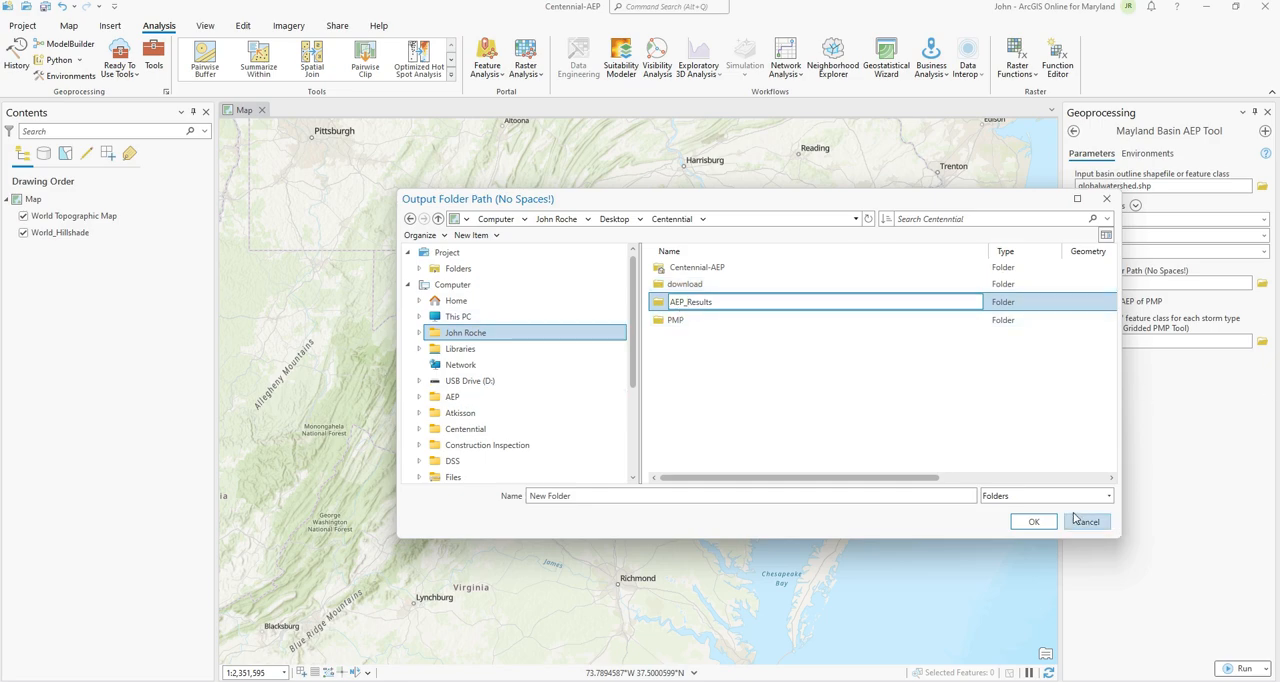
{"action": "left_click", "coordinate": [1042, 521]}
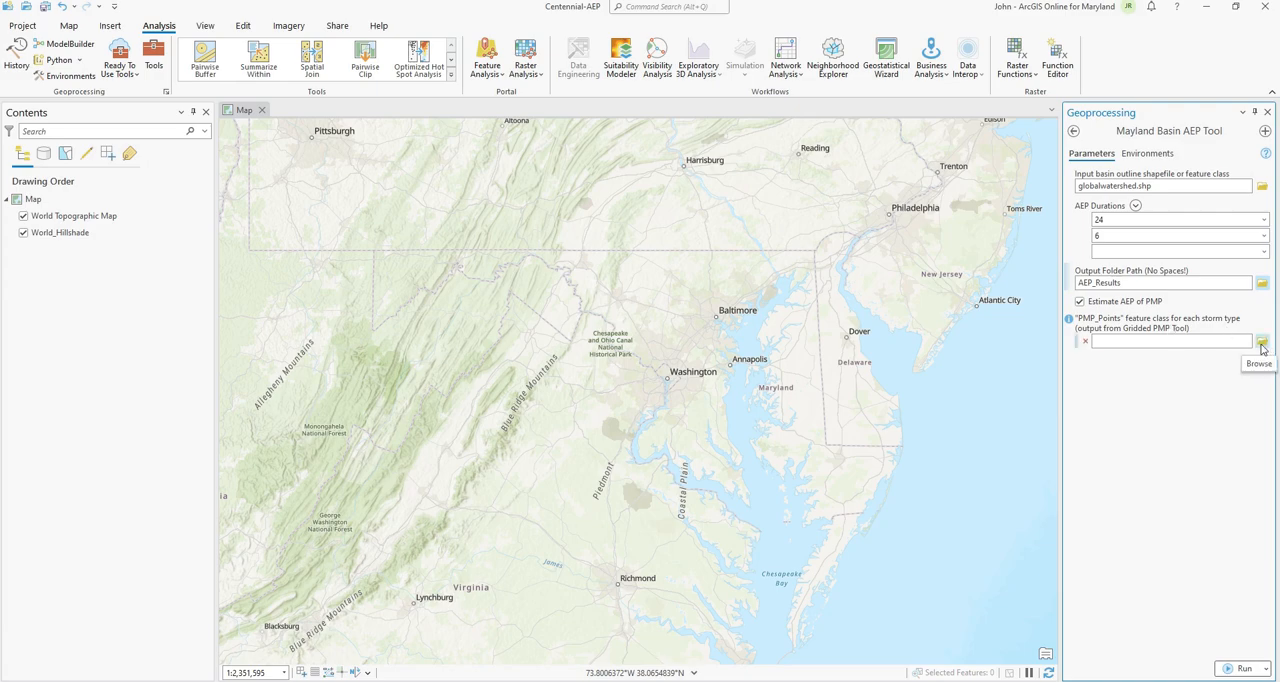
Step: Add General_PMP_Points_globalwatershed_4sqmi from the geodatabase in the PMP General folder as the first PMP points feature class
{"action": "left_click", "coordinate": [1262, 342]}
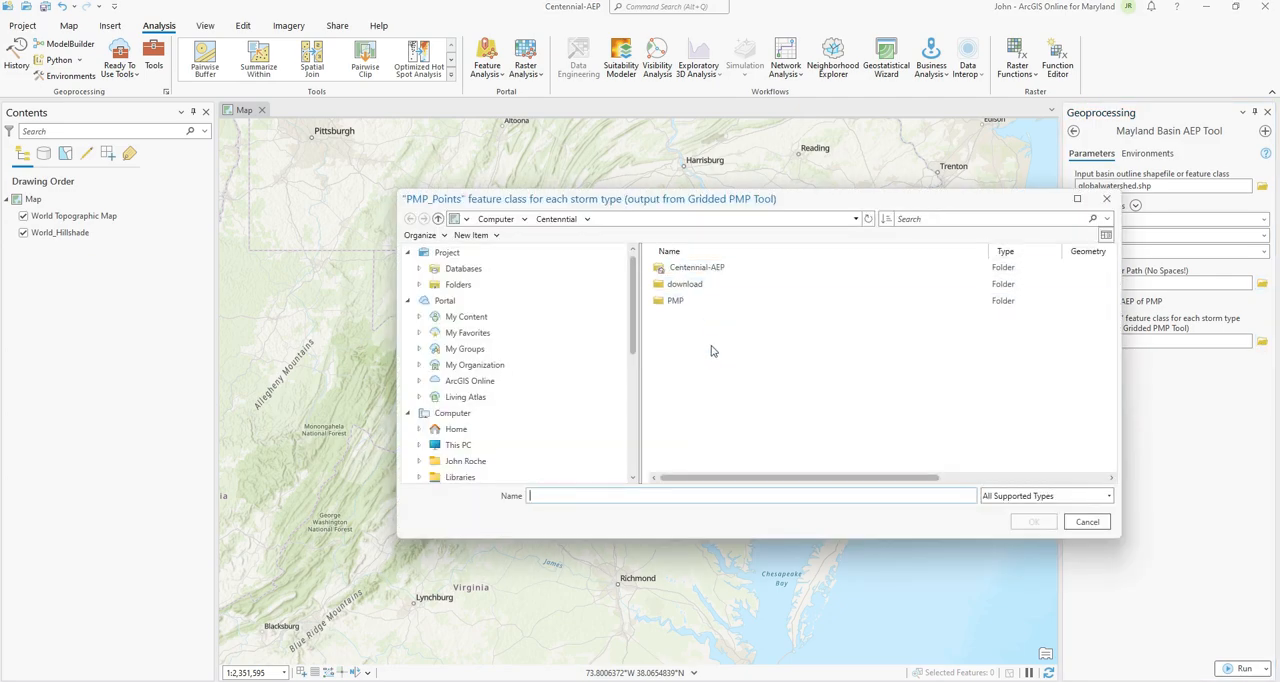
{"action": "double_click", "coordinate": [676, 303]}
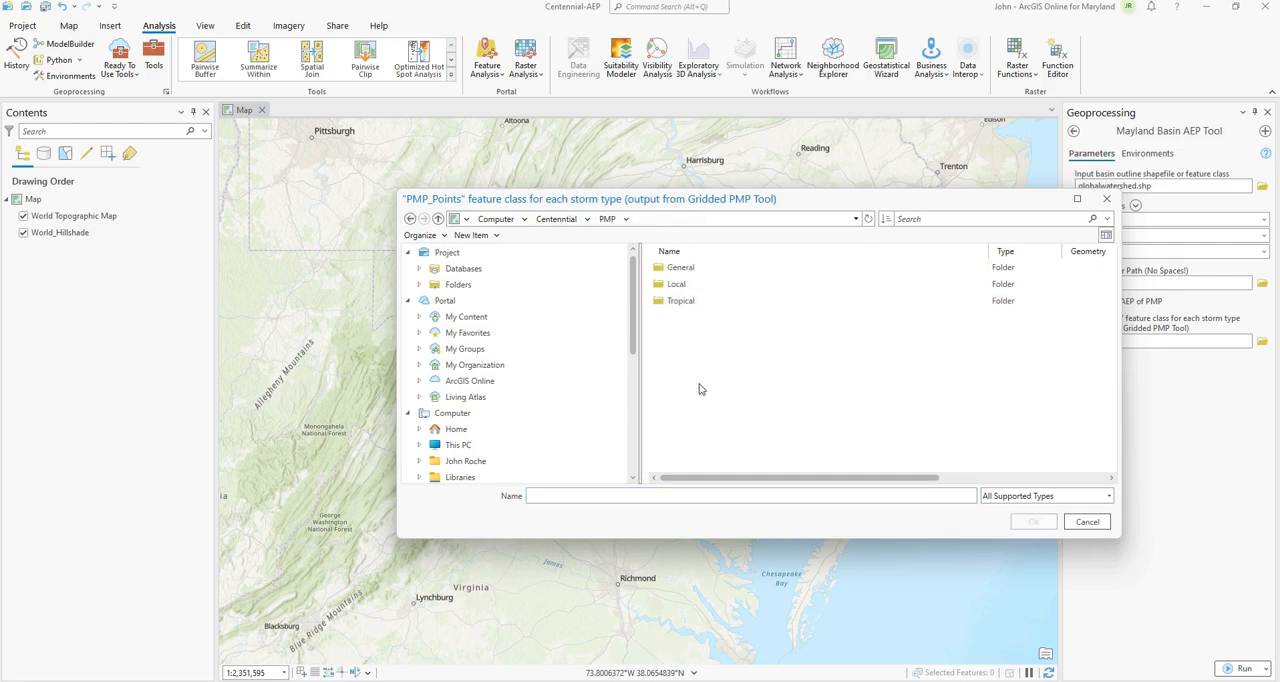
{"action": "double_click", "coordinate": [684, 268]}
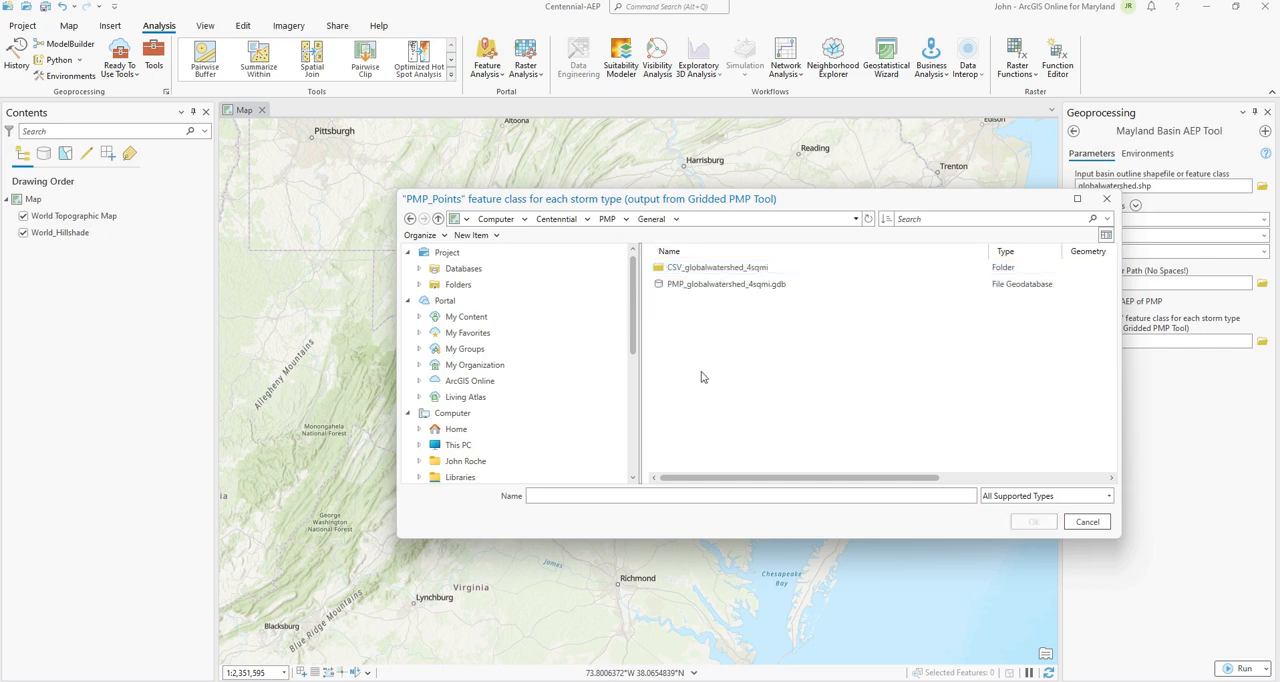
{"action": "double_click", "coordinate": [733, 290]}
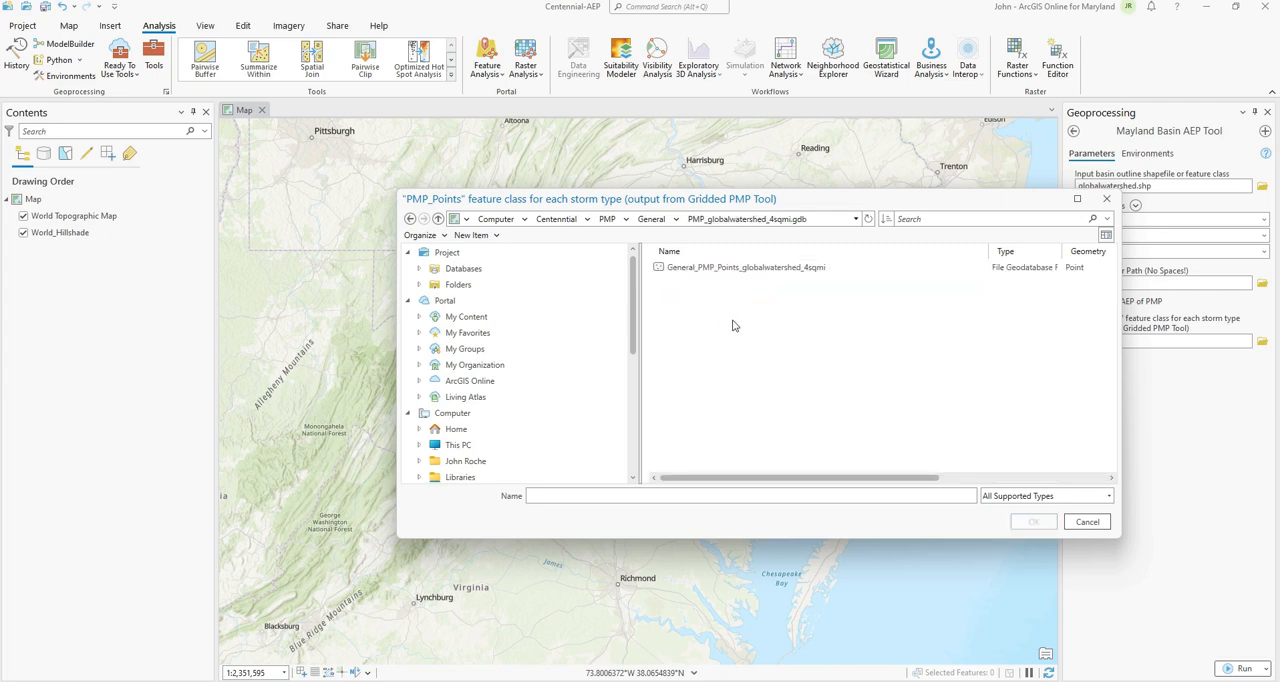
{"action": "left_click", "coordinate": [780, 274]}
{"action": "left_click", "coordinate": [1033, 521]}
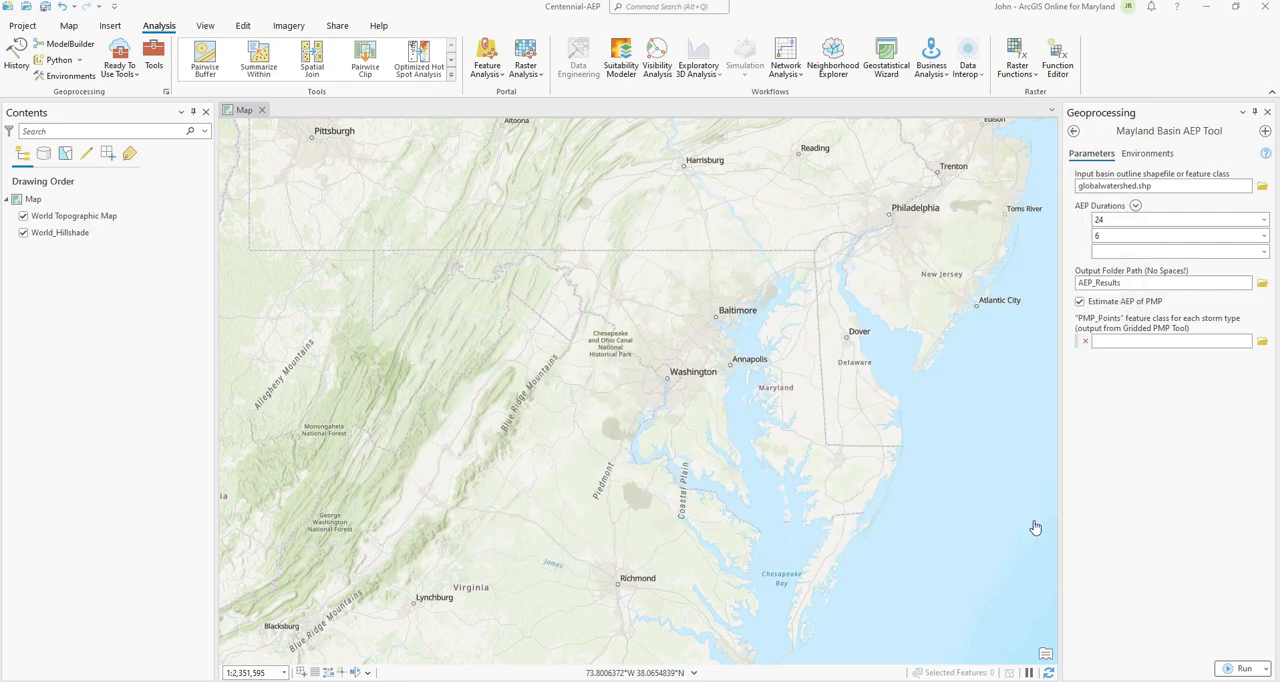
Step: Add Local_PMP_Points_globalwatershed_4sqmi from the geodatabase in the PMP Local folder as the second PMP points feature class
{"action": "left_click", "coordinate": [1262, 357]}
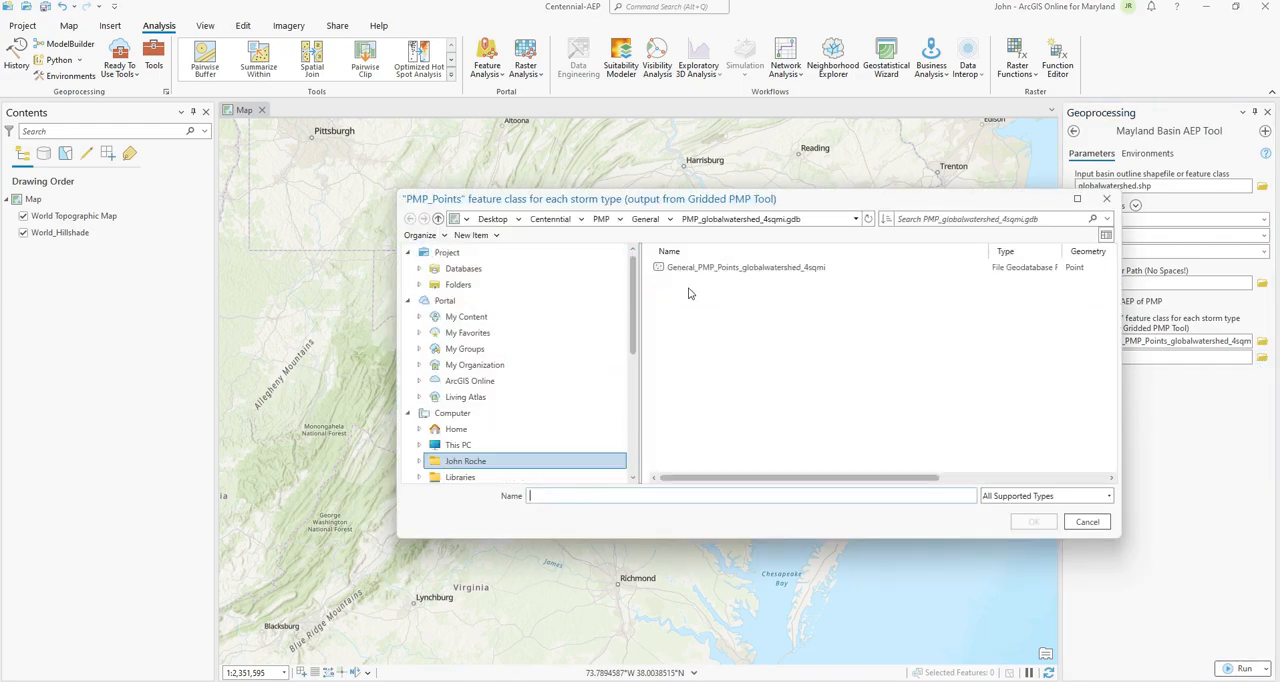
{"action": "left_click", "coordinate": [648, 222]}
{"action": "left_click", "coordinate": [721, 219]}
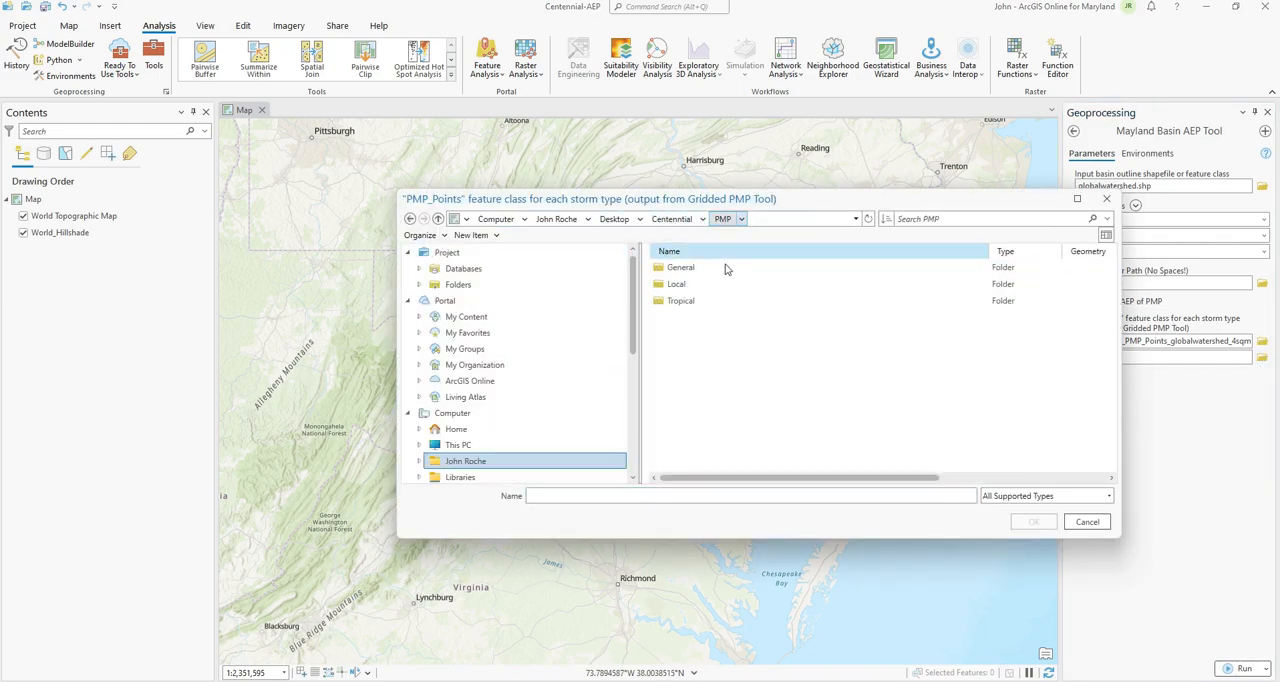
{"action": "left_click", "coordinate": [685, 285]}
{"action": "double_click", "coordinate": [686, 290]}
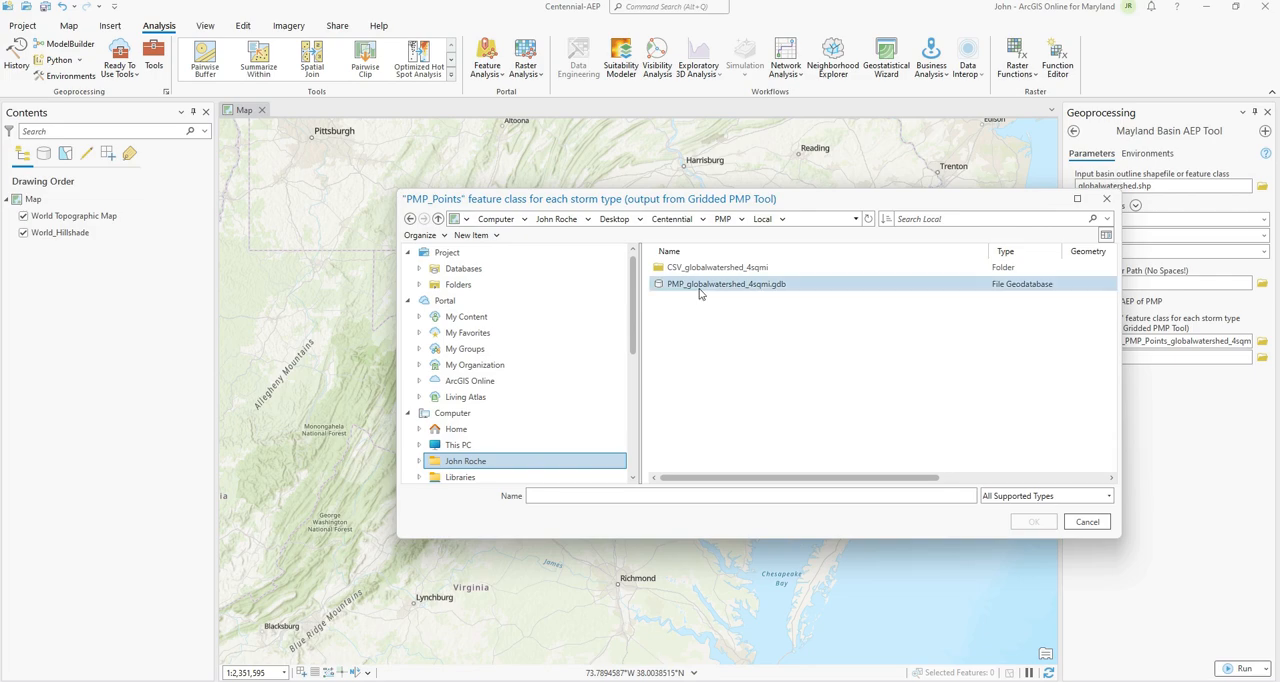
{"action": "double_click", "coordinate": [700, 288]}
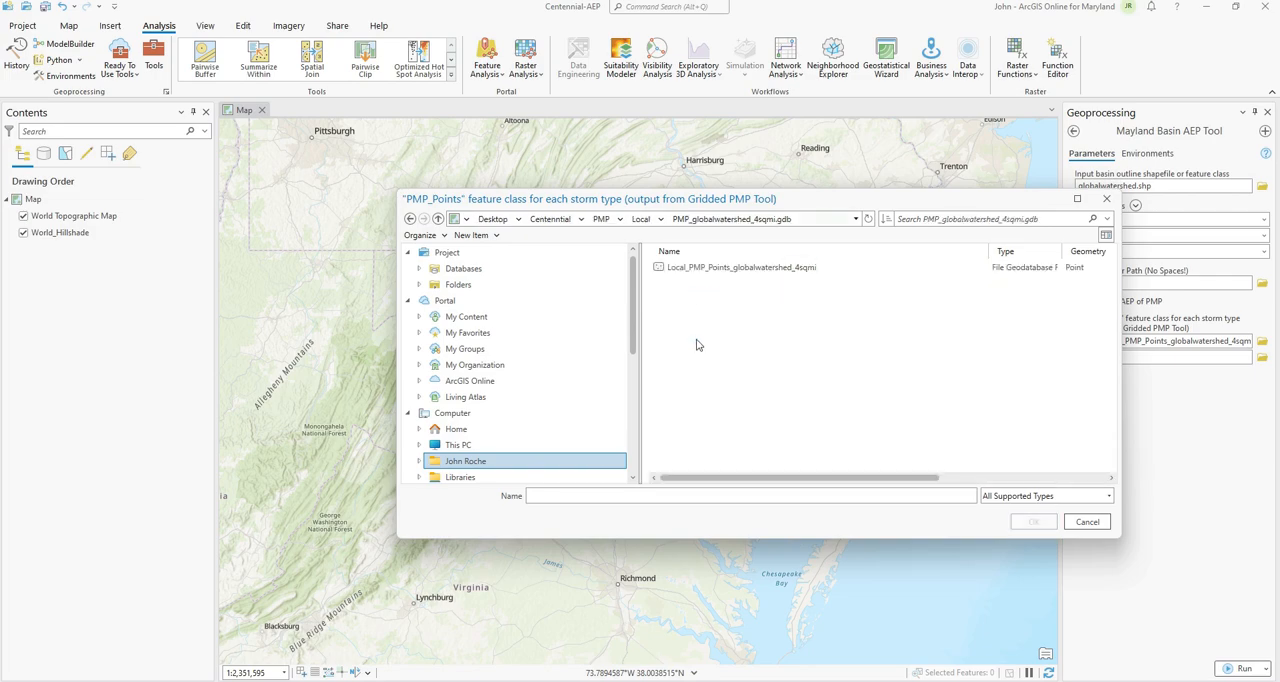
{"action": "double_click", "coordinate": [703, 270]}
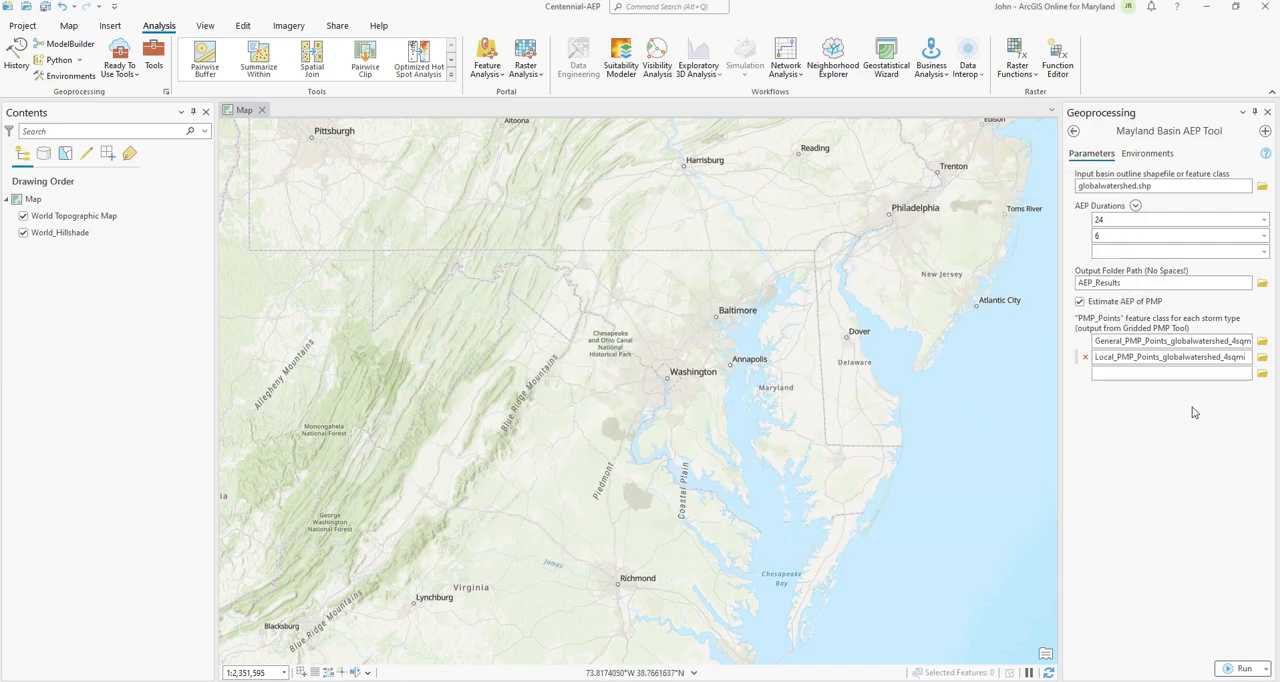
Step: Add the Tropical PMP points feature class from the PMP Tropical folder's geodatabase as the third input and run the tool
{"action": "left_click", "coordinate": [1262, 373]}
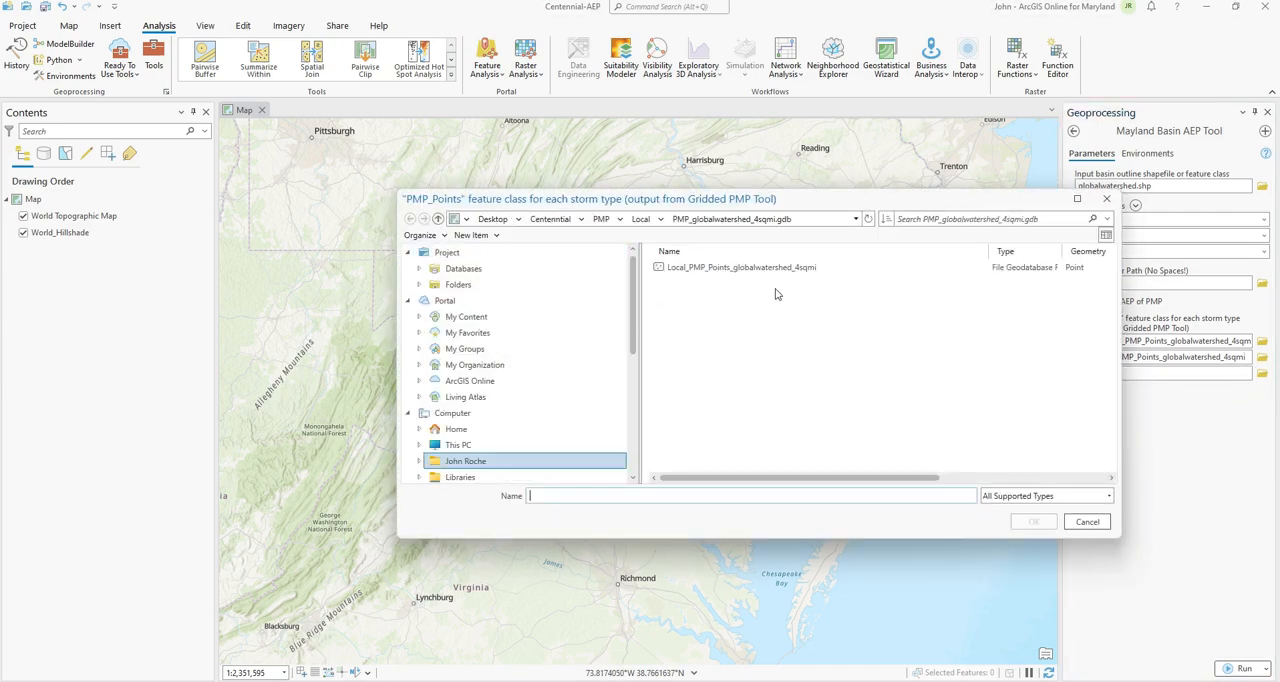
{"action": "left_click", "coordinate": [612, 220]}
{"action": "double_click", "coordinate": [677, 301]}
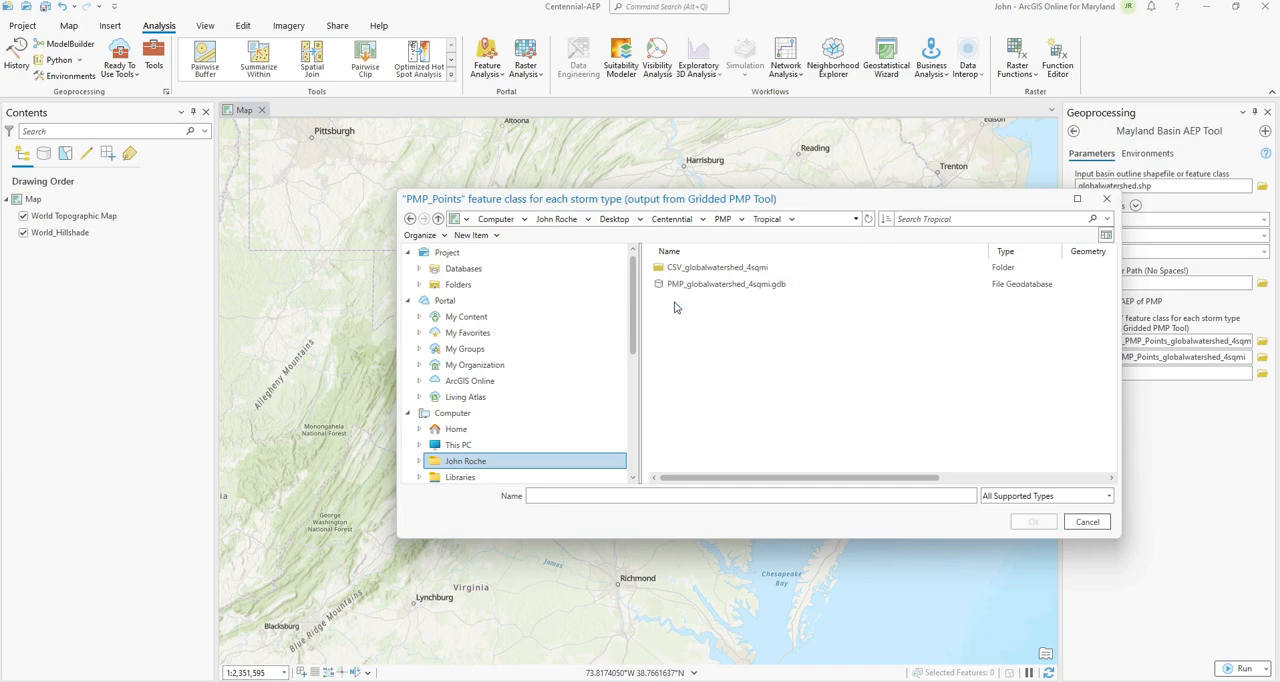
{"action": "double_click", "coordinate": [680, 284]}
{"action": "double_click", "coordinate": [680, 270]}
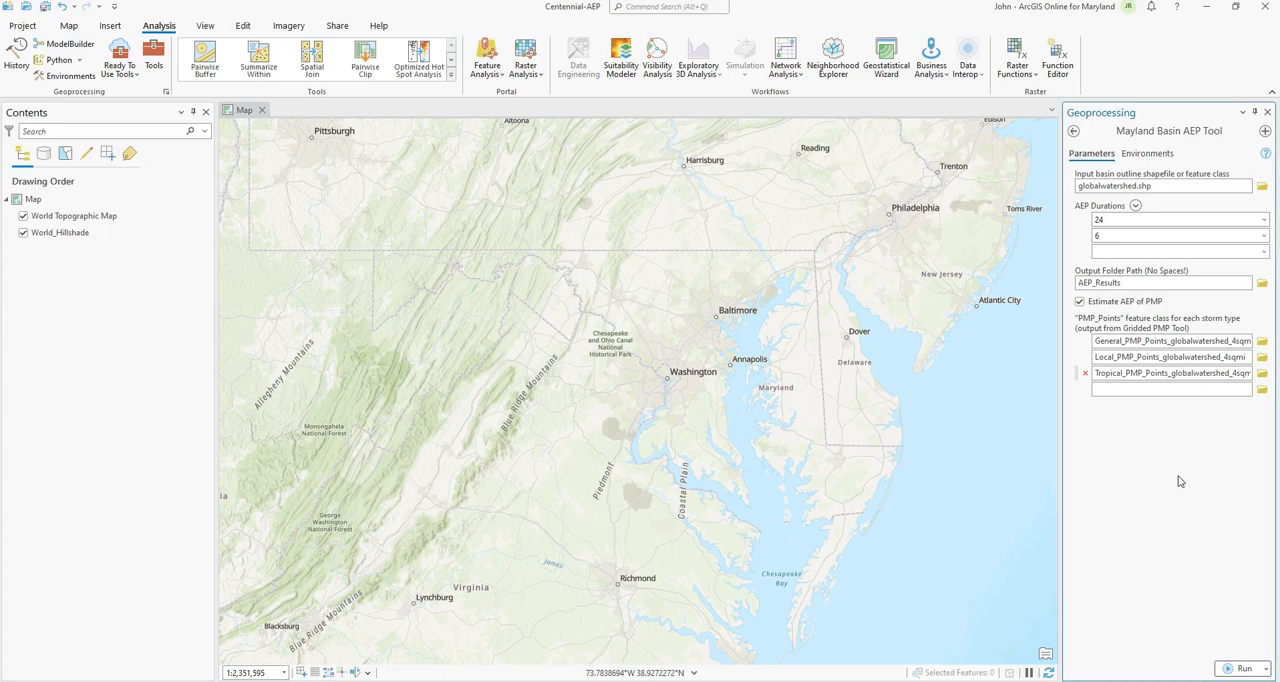
{"action": "left_click", "coordinate": [1227, 673]}
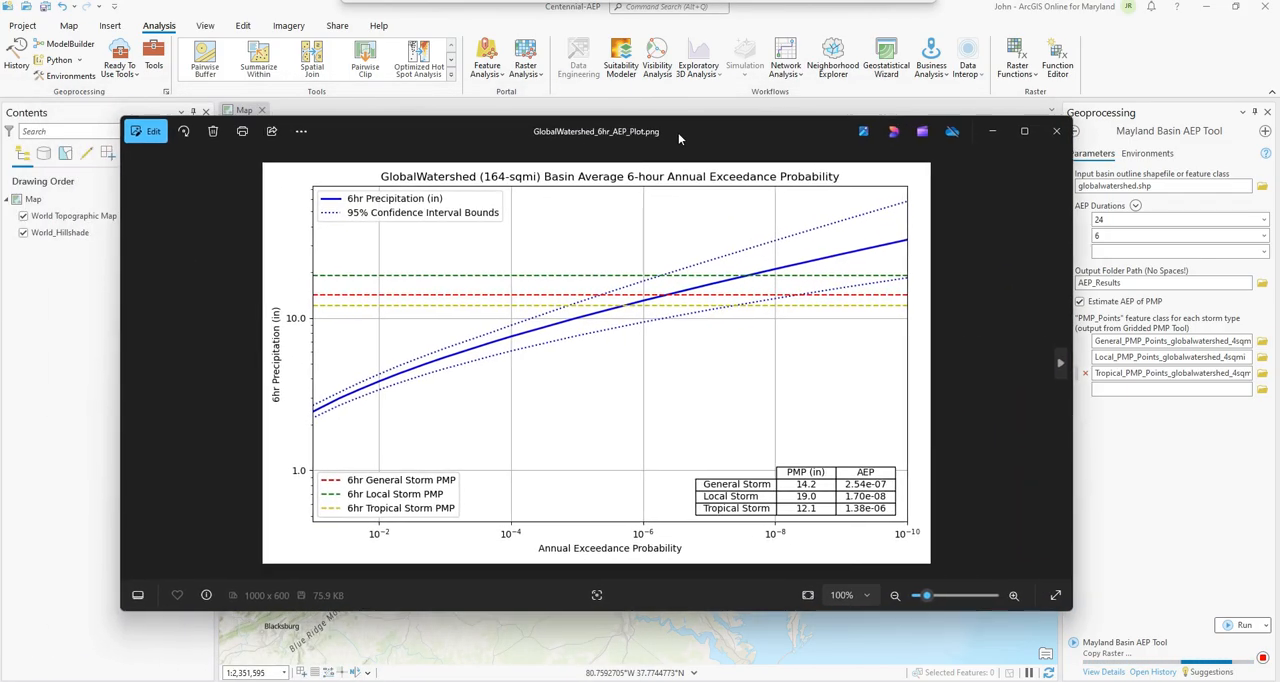
Step: Examine the 6-hour annual exceedance probability plot in GlobalWatershed_6hr_AEP_Plot.png, bringing its window fully into view
{"action": "left_click_drag", "start_coordinate": [678, 133], "coordinate": [732, 130]}
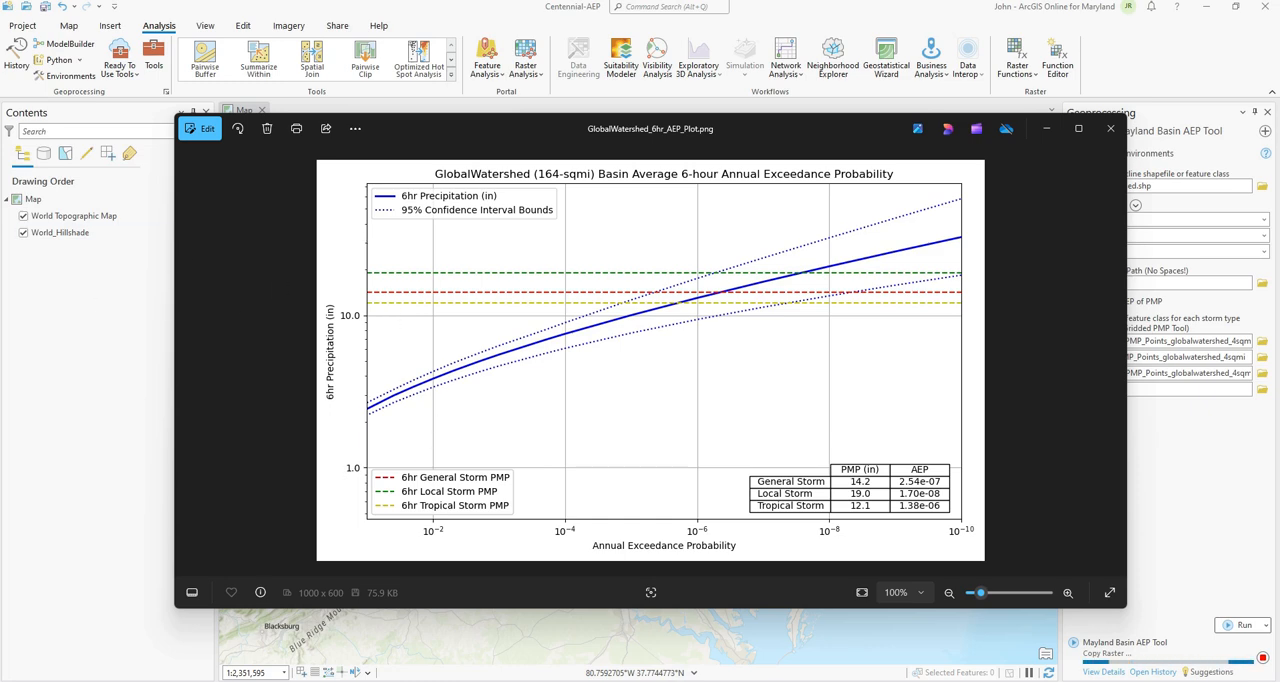
{"action": "left_click_drag", "start_coordinate": [0, 206], "coordinate": [820, 140]}
{"action": "left_click", "coordinate": [1058, 134]}
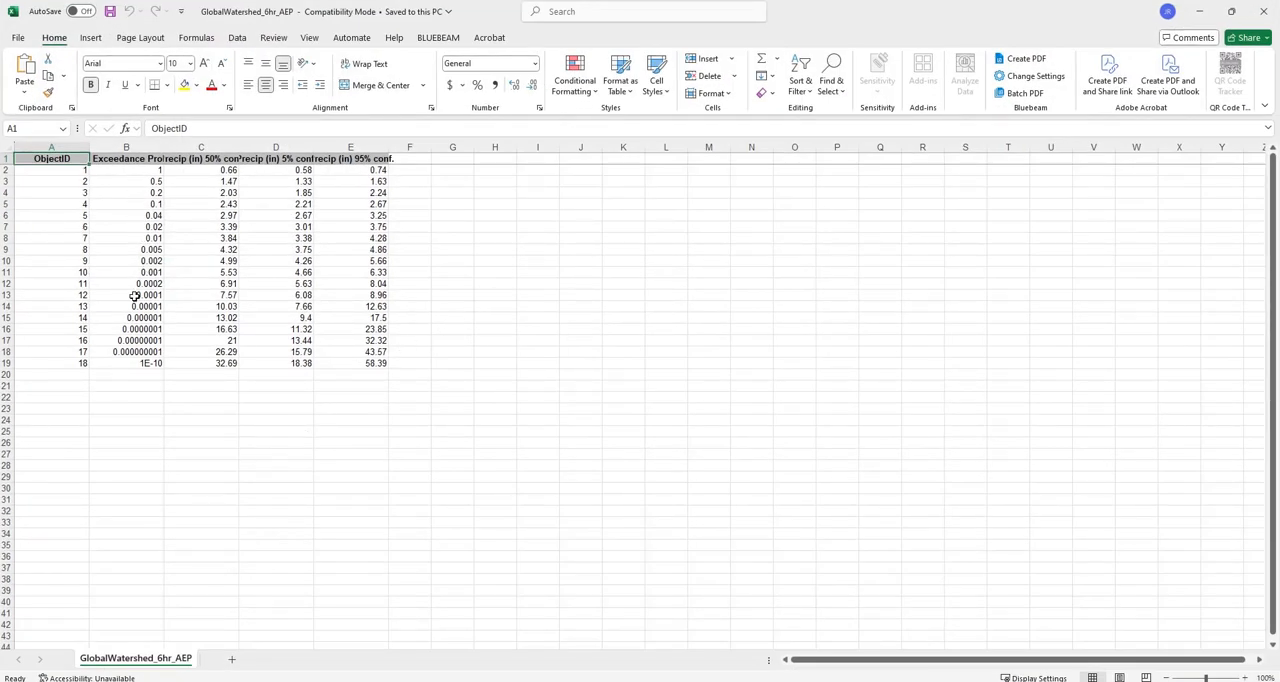
Step: In the GlobalWatershed_6hr_AEP Excel sheet, examine the precipitation confidence columns and the exceedance probabilities, especially rows 16 and 17
{"action": "left_click", "coordinate": [199, 160]}
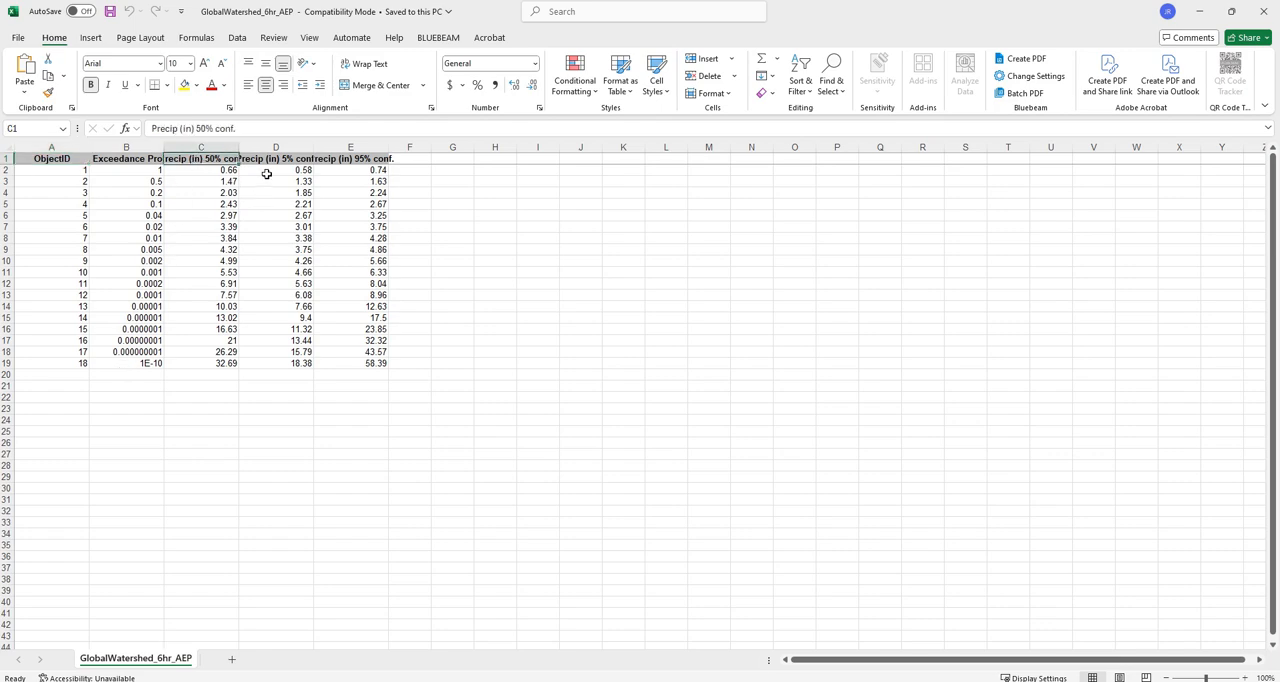
{"action": "left_click", "coordinate": [272, 160]}
{"action": "left_click", "coordinate": [349, 160]}
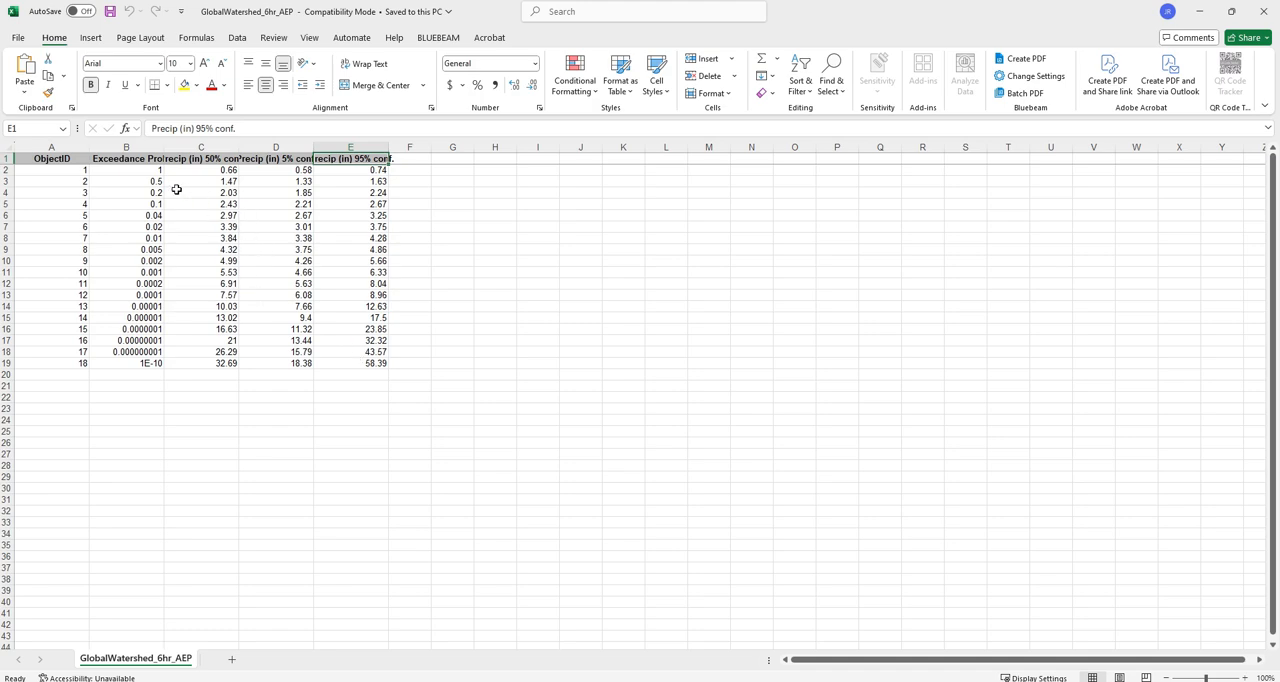
{"action": "left_click", "coordinate": [147, 171]}
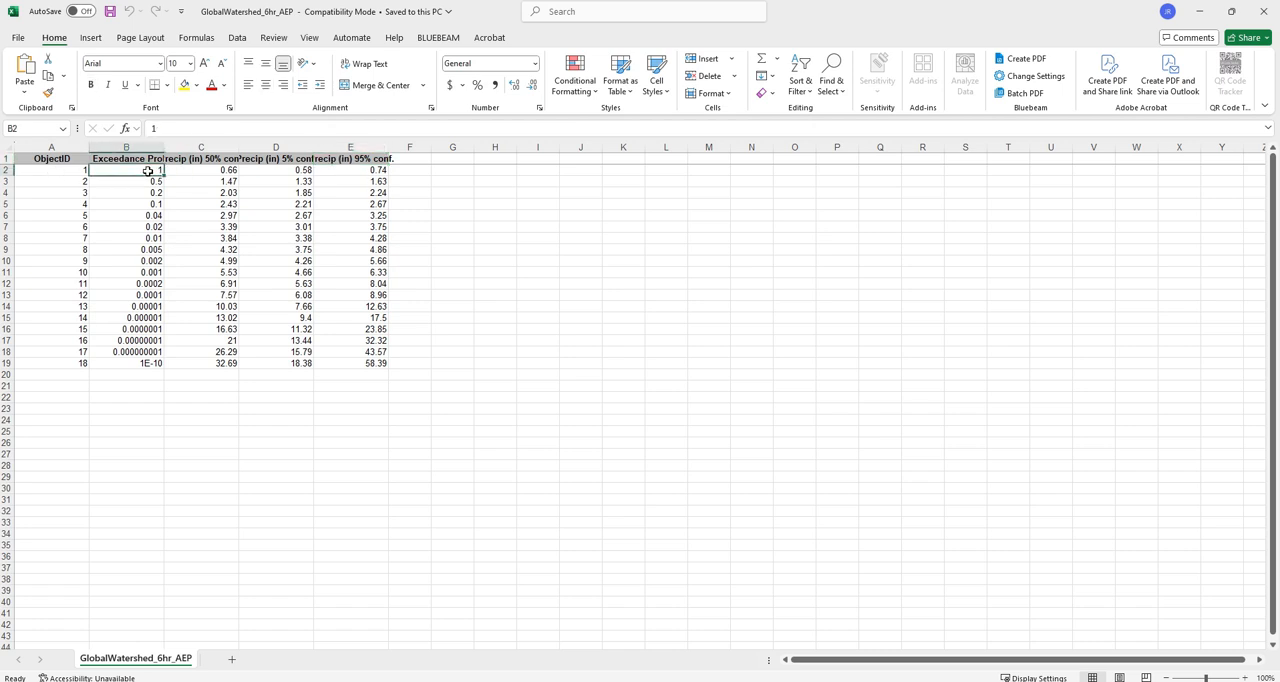
{"action": "left_click", "coordinate": [200, 169]}
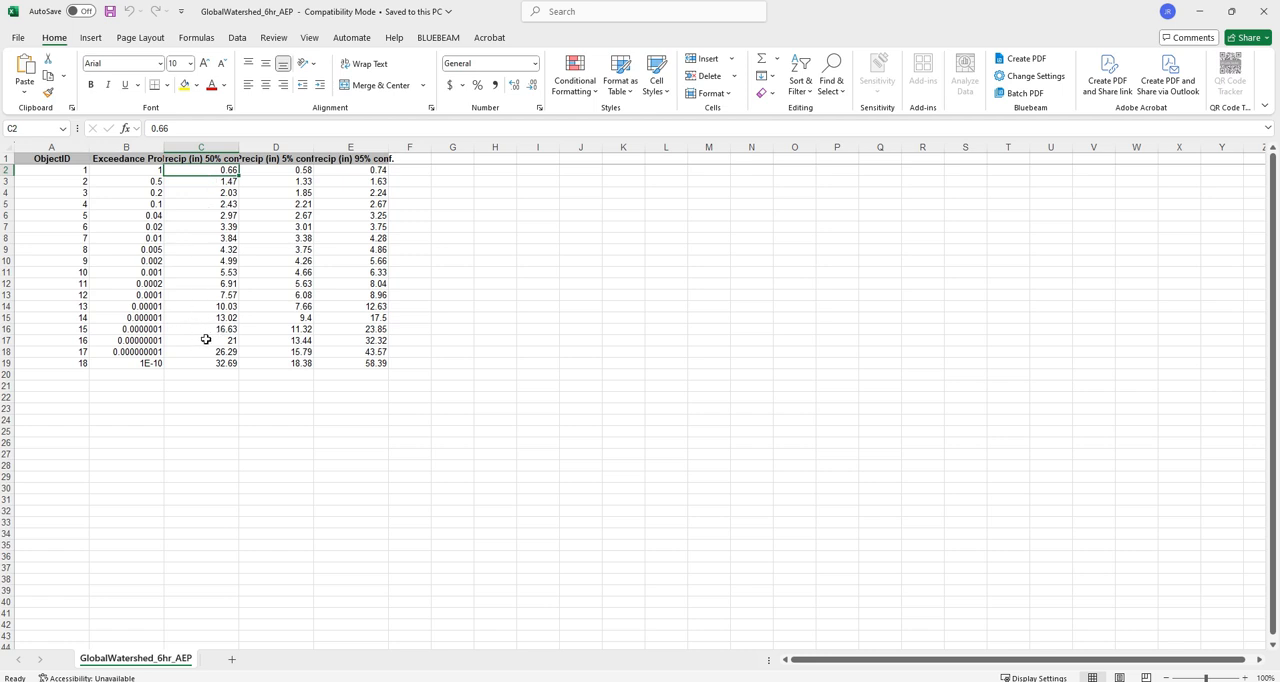
{"action": "left_click", "coordinate": [206, 330]}
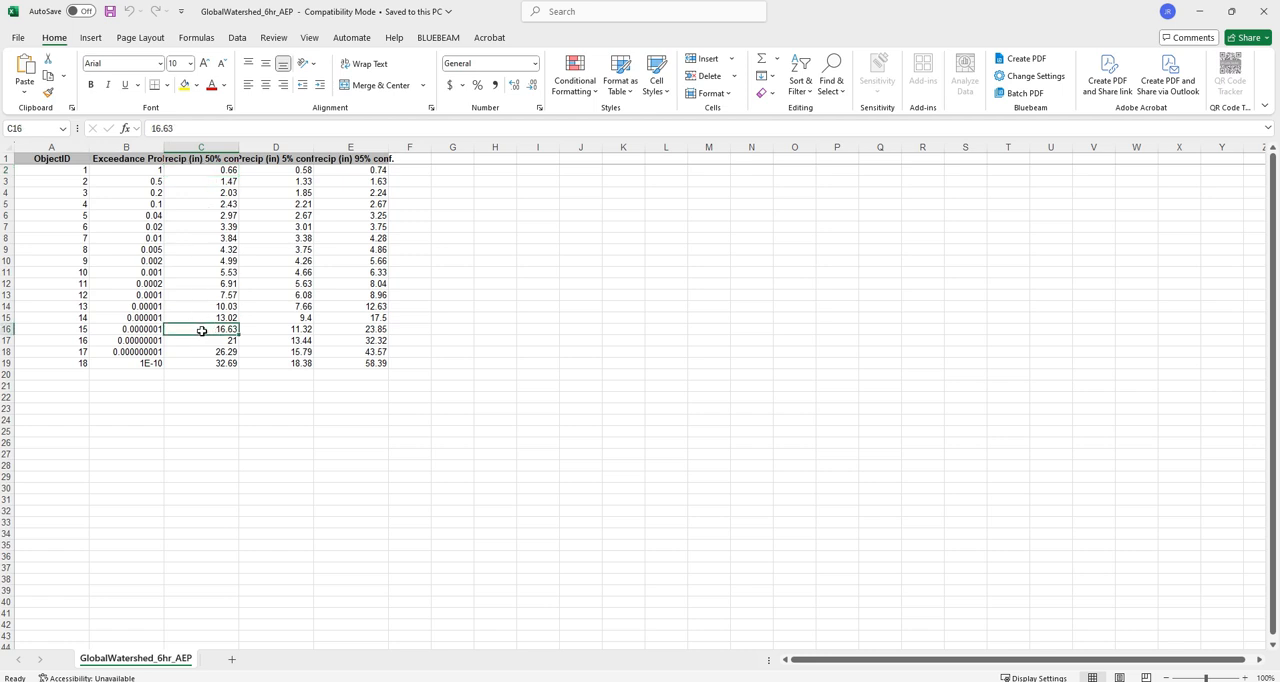
{"action": "left_click", "coordinate": [150, 328]}
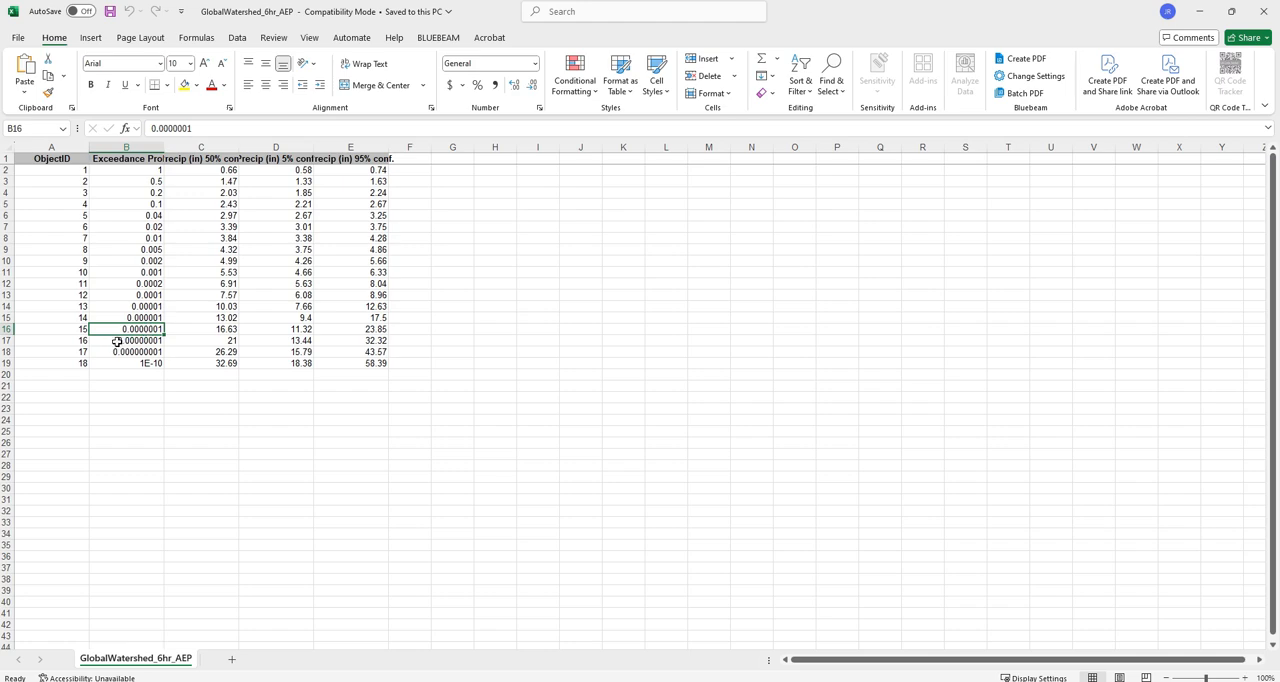
{"action": "left_click", "coordinate": [117, 341]}
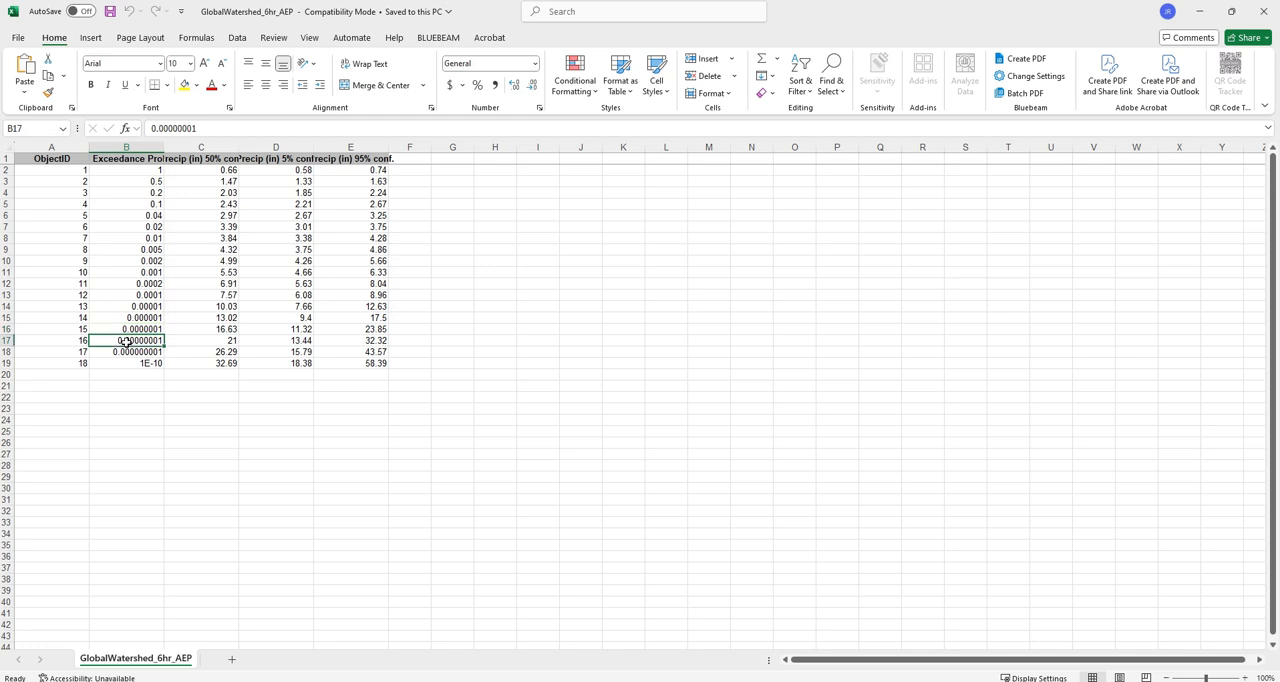
{"action": "left_click", "coordinate": [147, 331]}
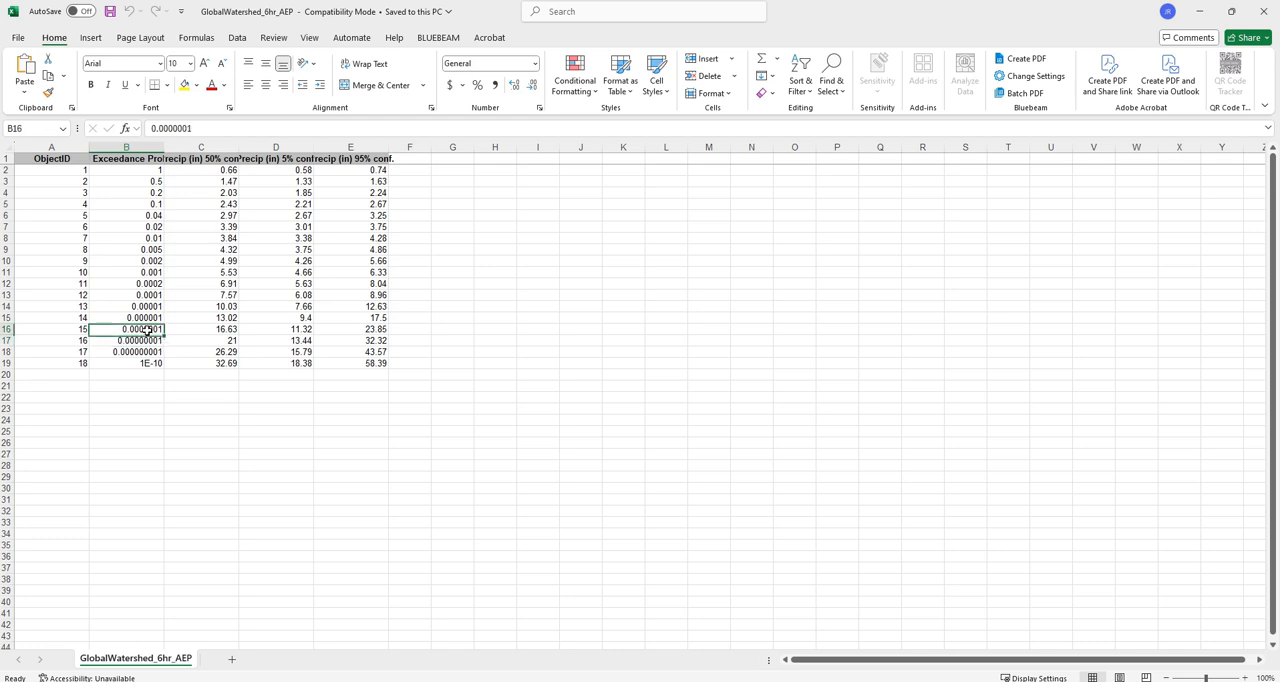
{"action": "left_click", "coordinate": [148, 340]}
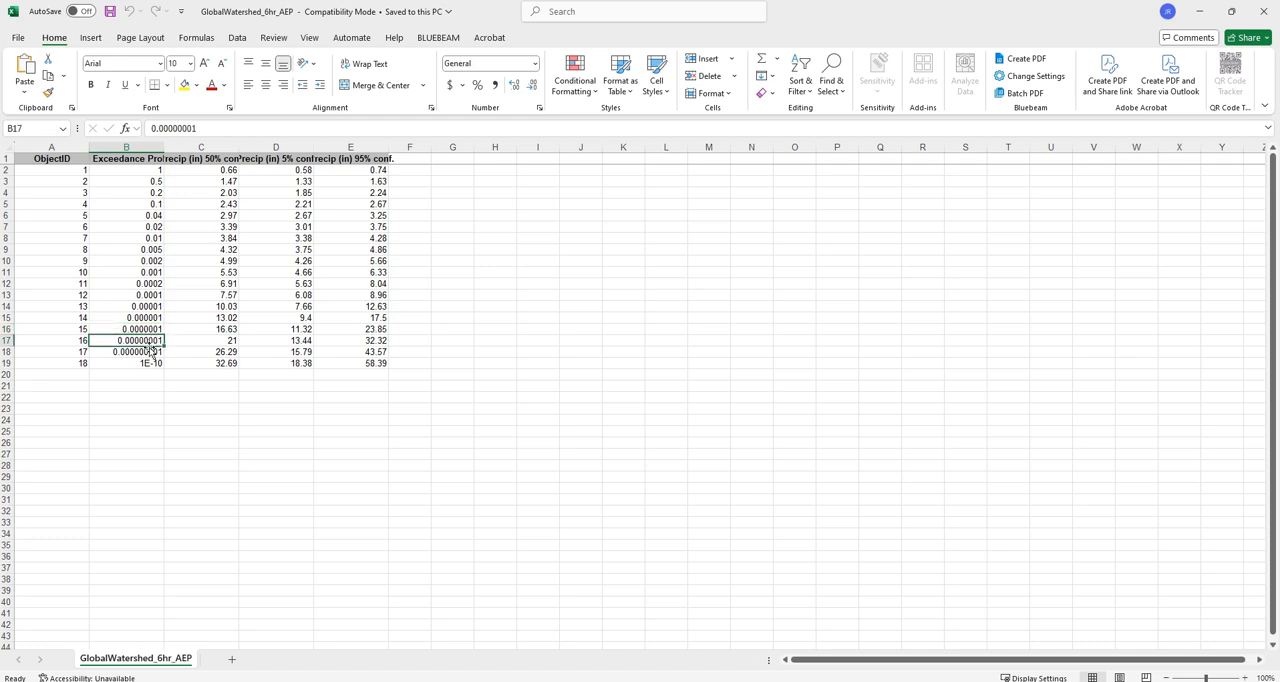